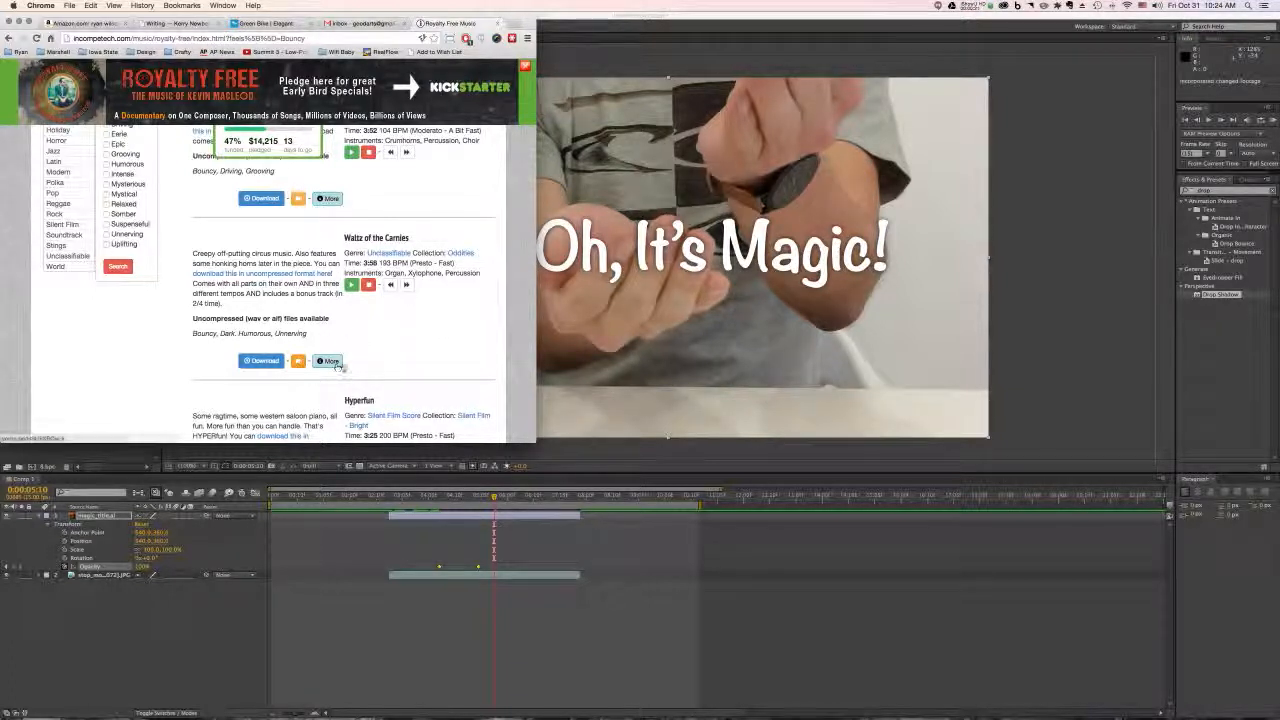
Show the licence credit details for Waltz of the Carnies and download the track
left_click(330, 361)
scroll(270, 395, "down", 1)
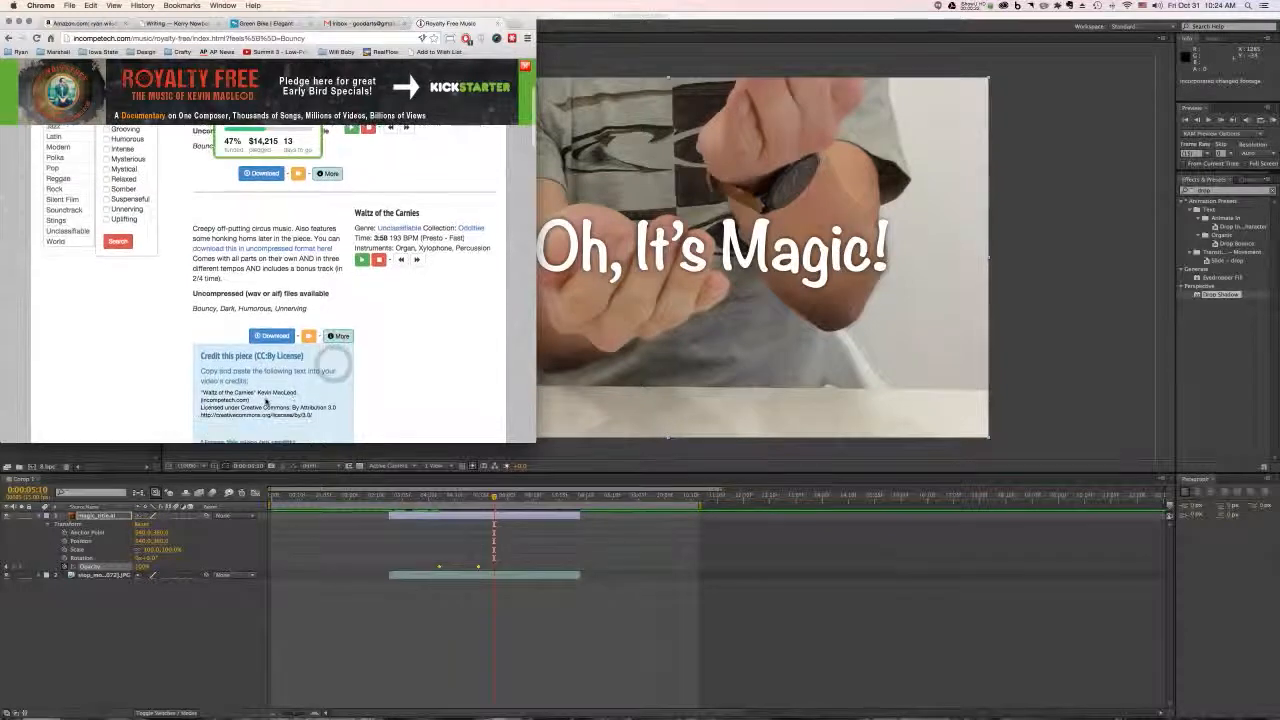
scroll(270, 390, "up", 1)
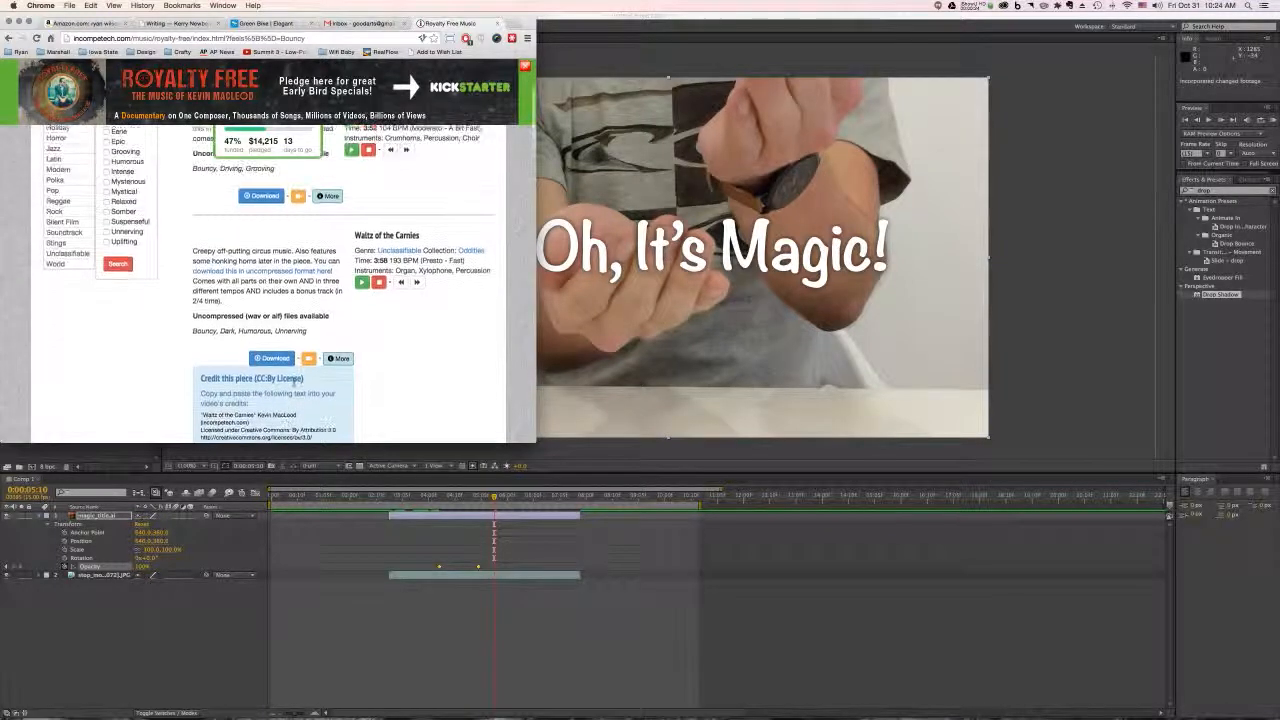
left_click(280, 364)
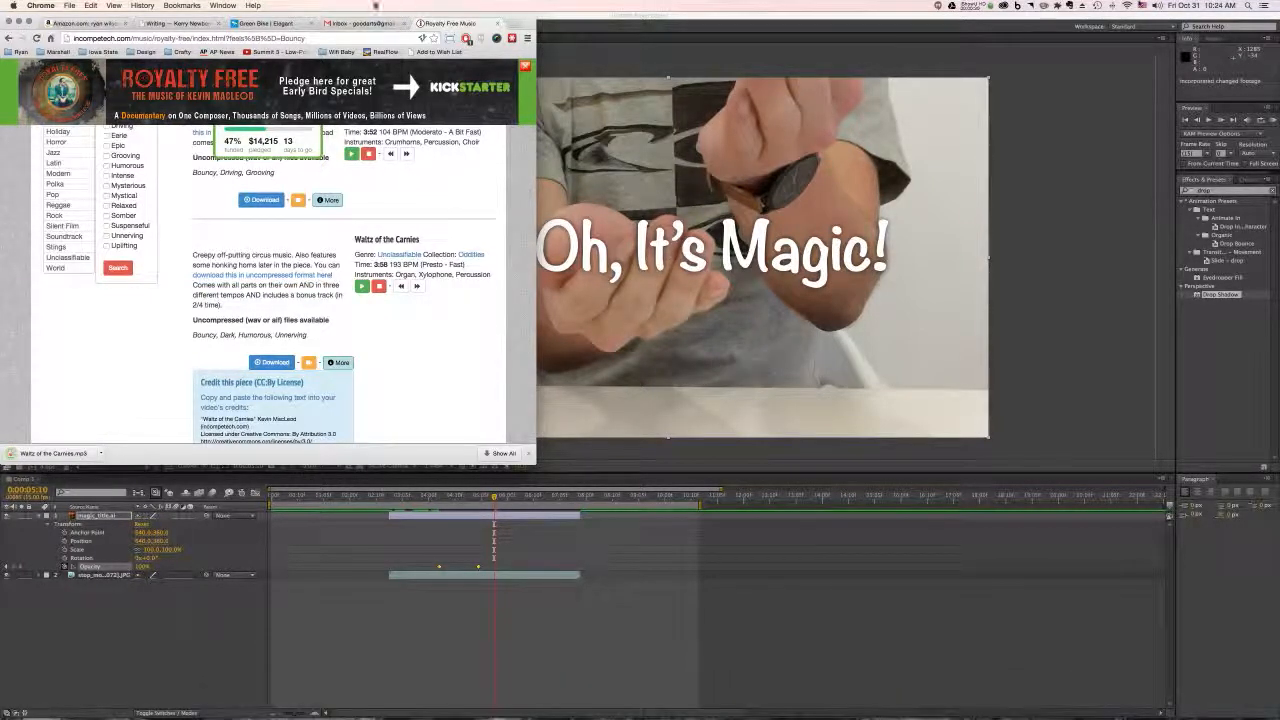
Minimize the browser, After Effects and Illustrator windows to reach the desktop
double_click(443, 16)
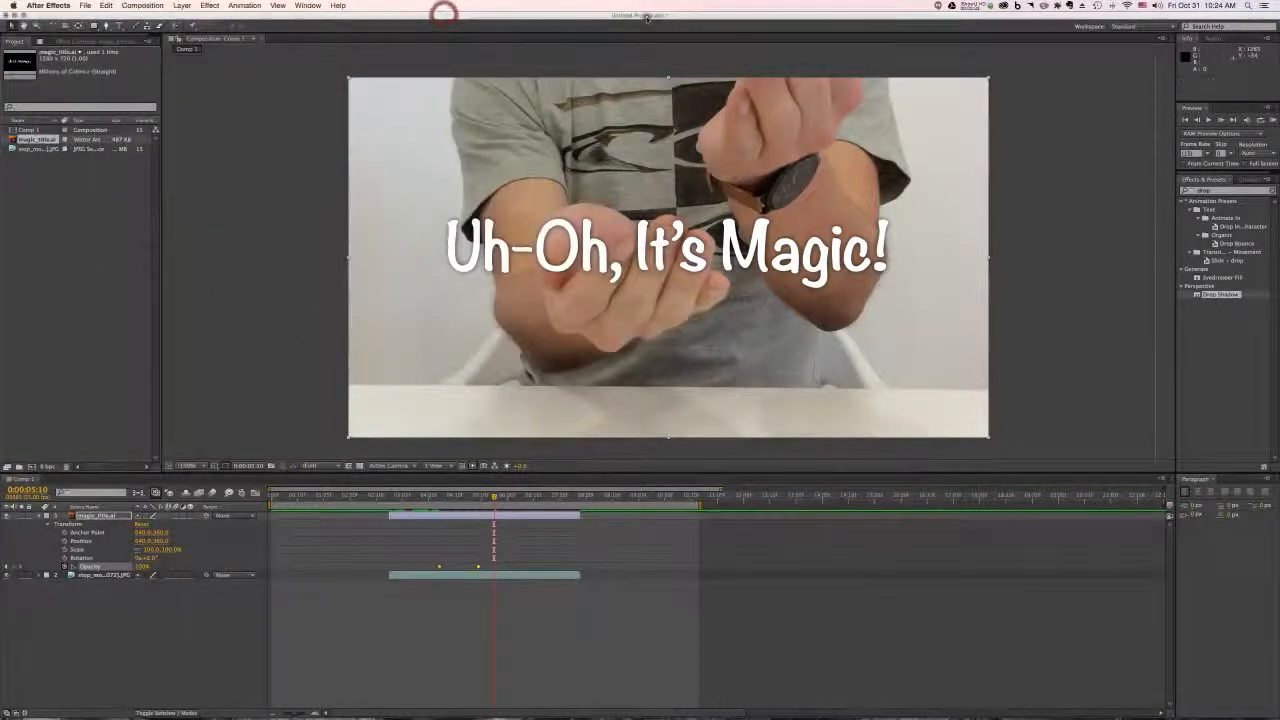
double_click(646, 15)
left_click(793, 170)
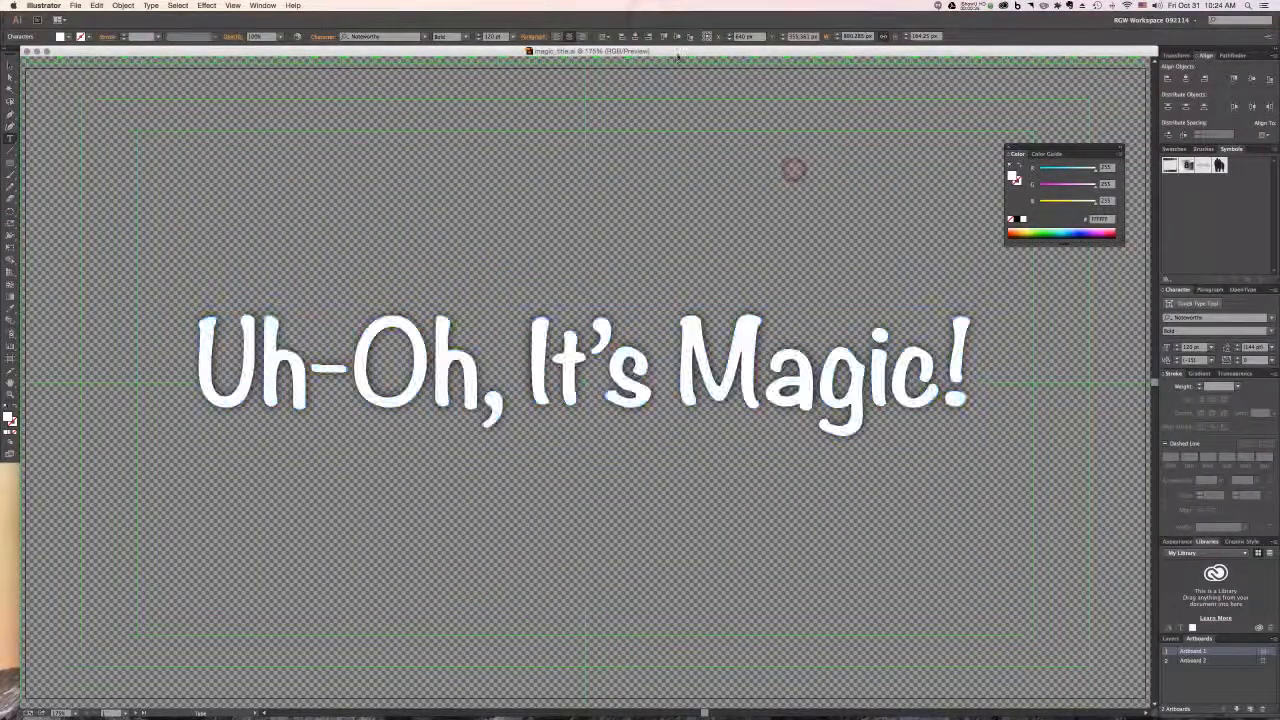
double_click(677, 50)
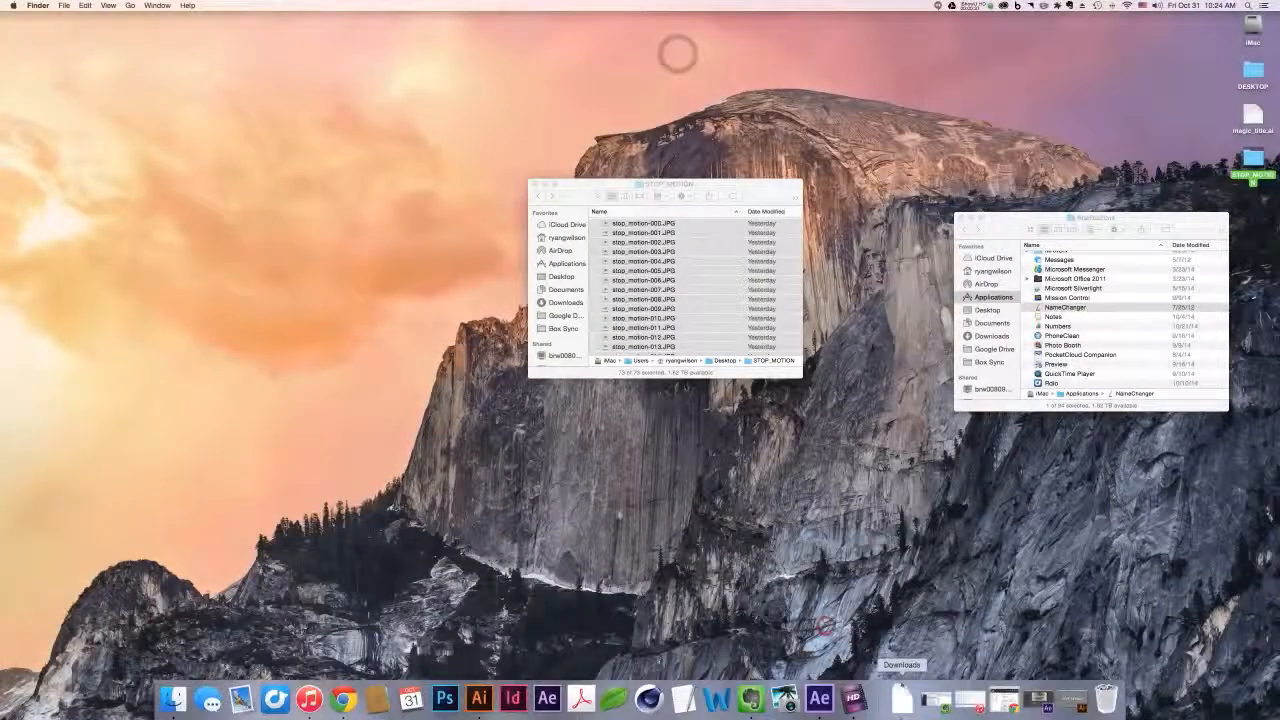
Move the downloaded Waltz of the Carnies.mp3 from Downloads onto the desktop and switch back to After Effects
left_click(901, 697)
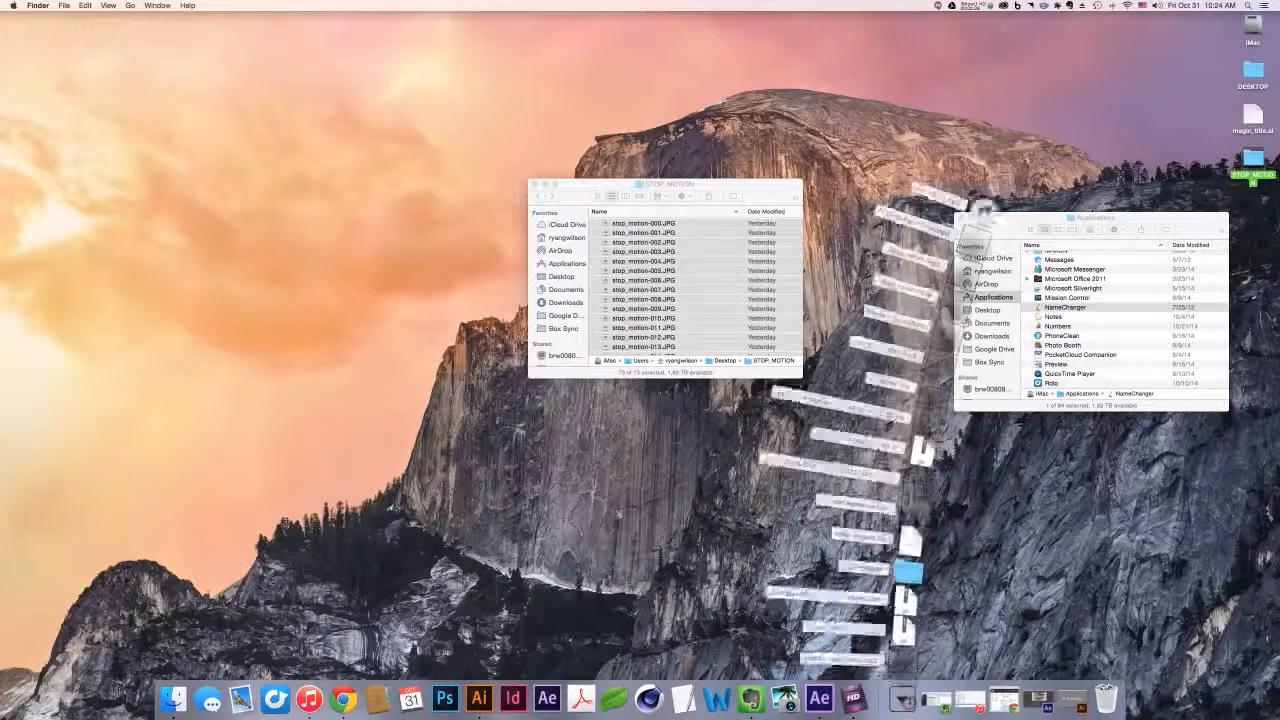
left_click(903, 700)
left_click(1232, 495)
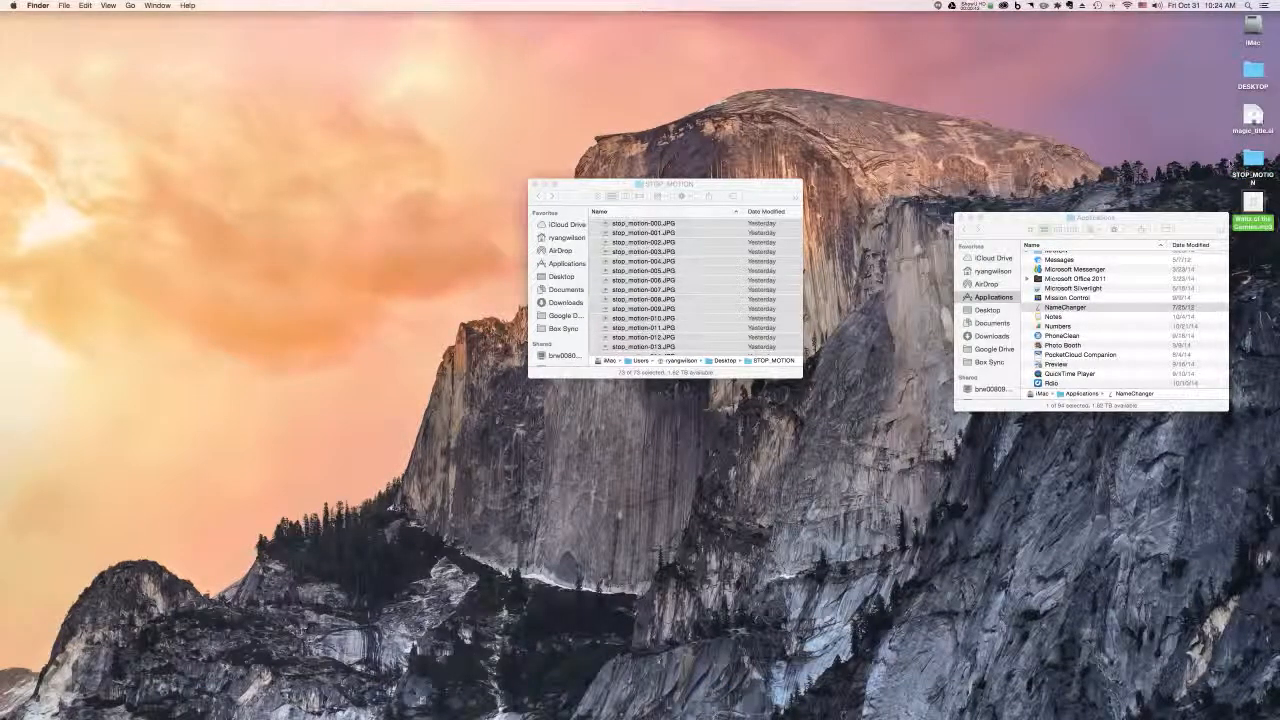
left_click(1208, 182)
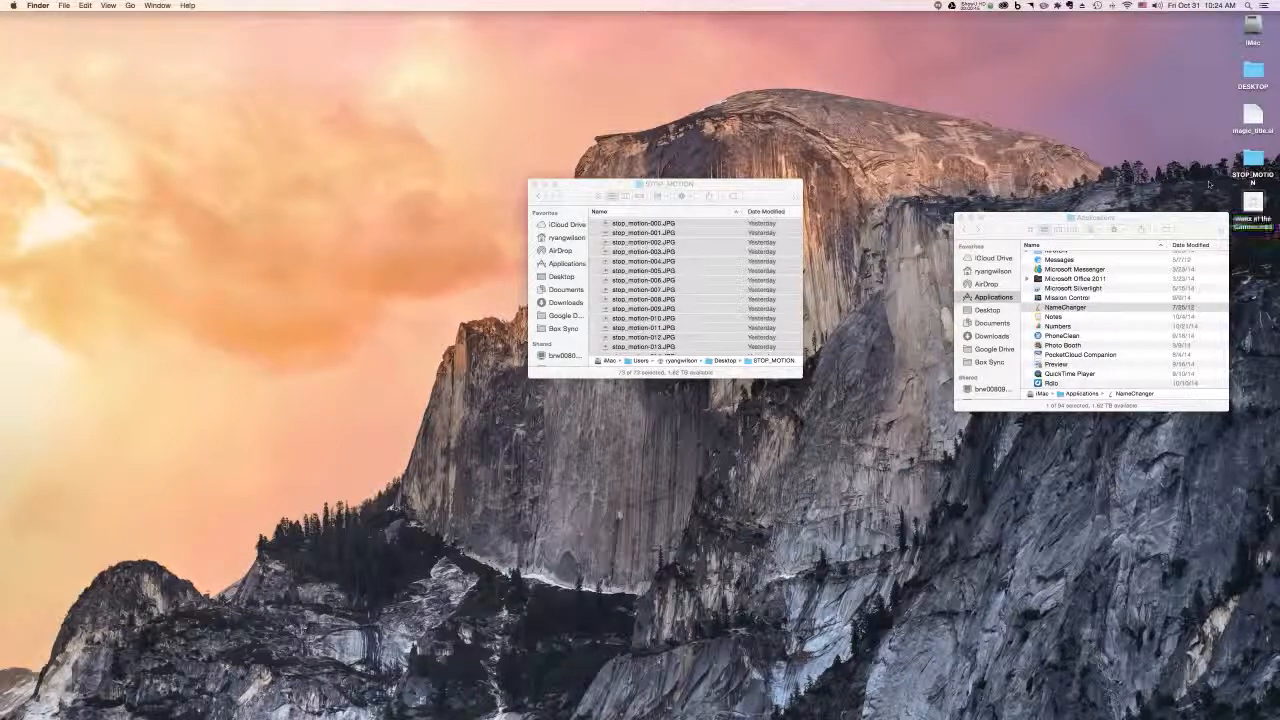
left_click(1250, 200)
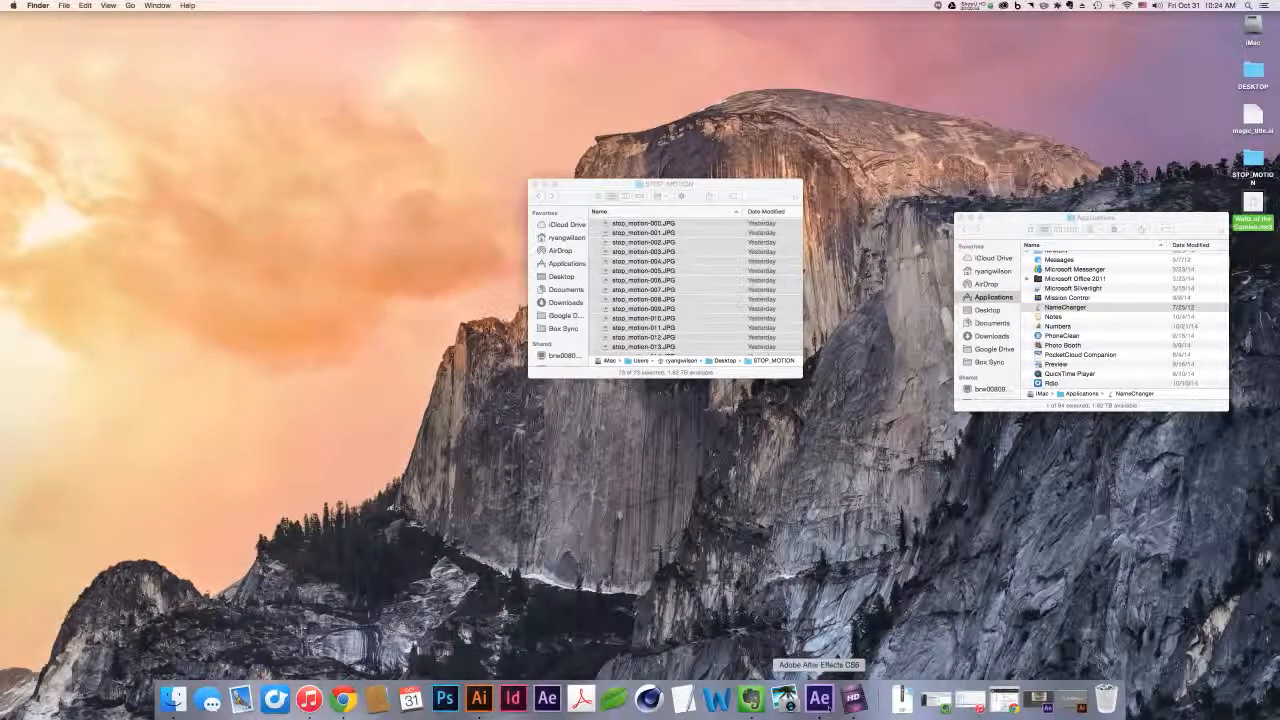
left_click(822, 700)
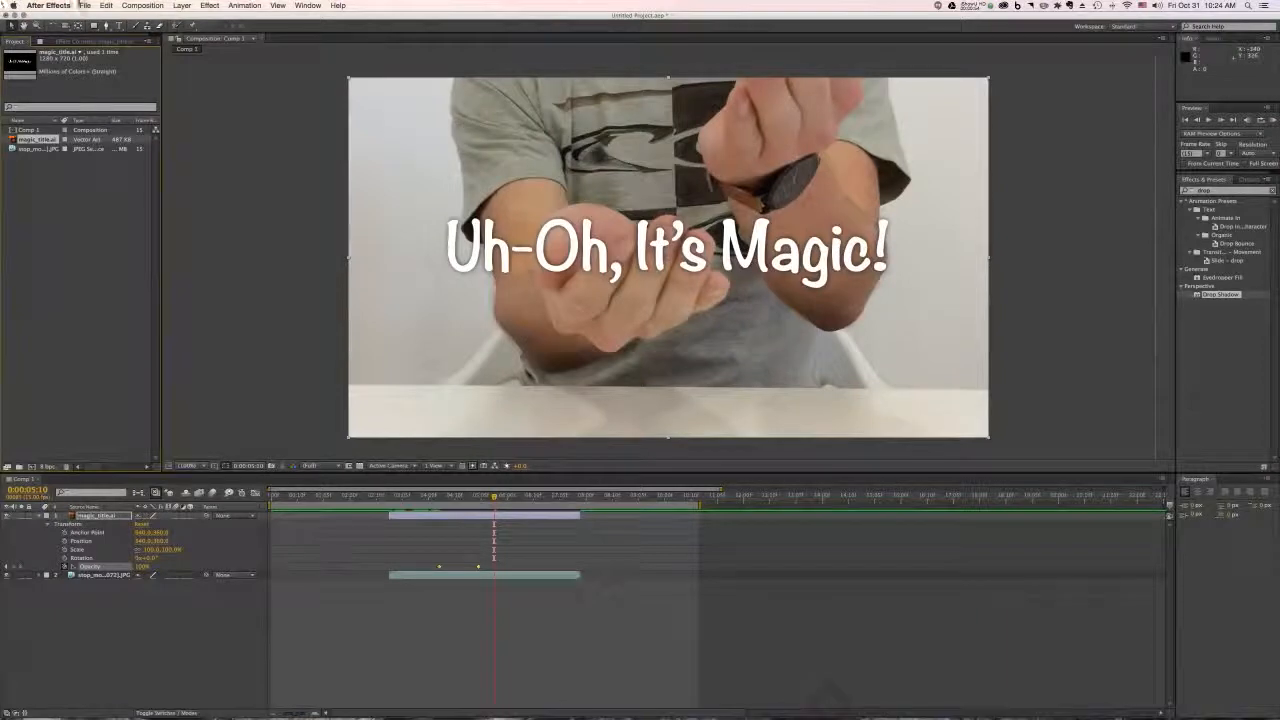
Bring Waltz of the Carnies.mp3 directly from the desktop into the project and delete it from the project again
left_click_drag(1278, 188, 95, 210)
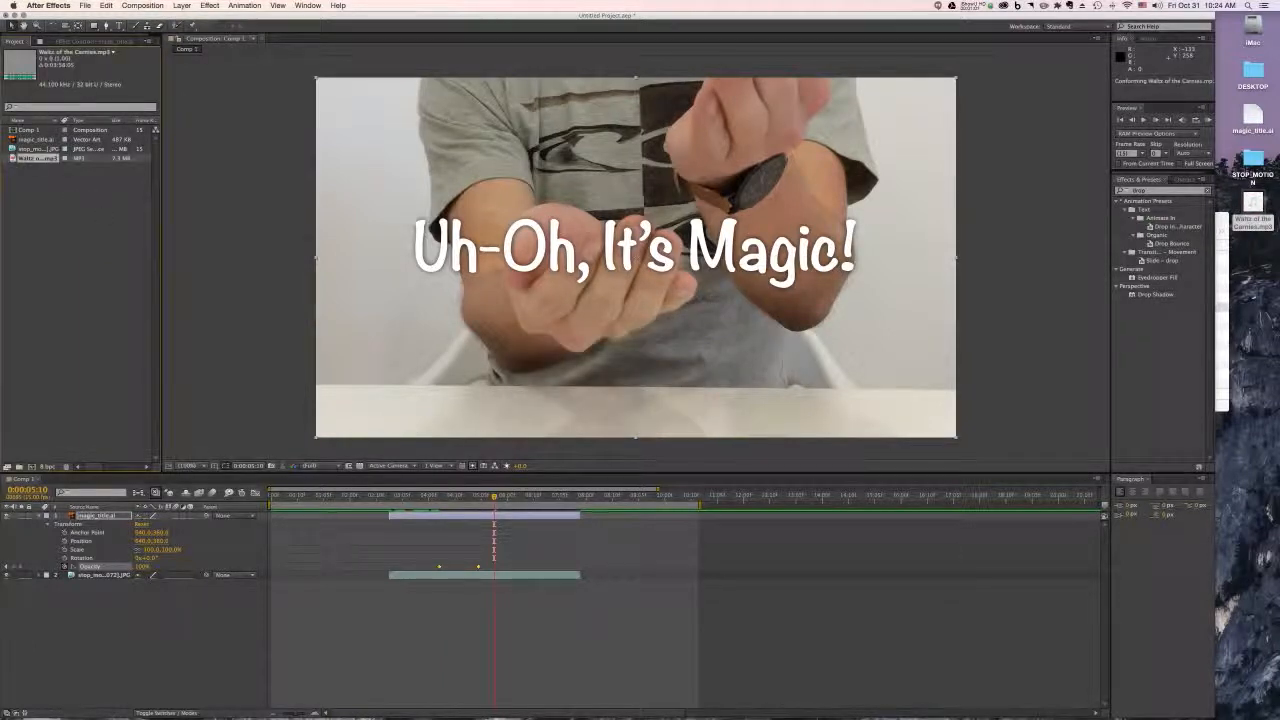
key("Delete")
Import Waltz of the Carnies.mp3 from the Desktop folder and add it to Comp 1 as the lowest layer, beneath the stop-motion sequence
left_click(86, 6)
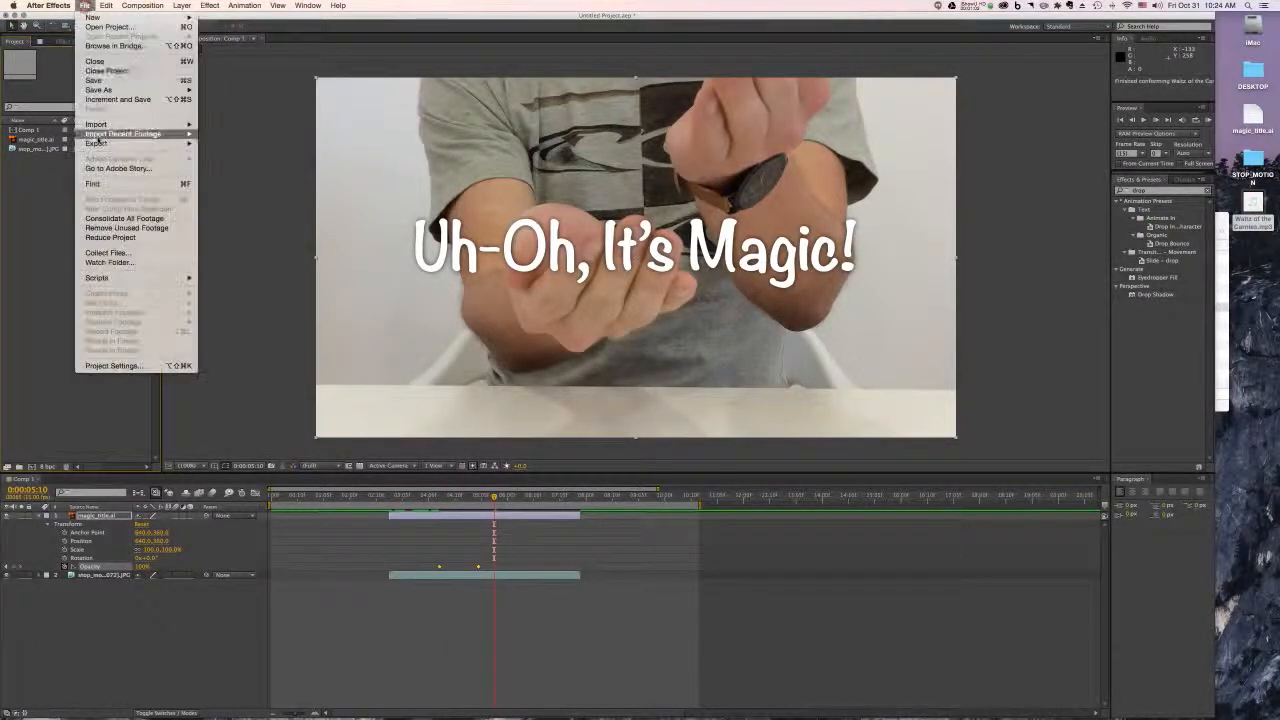
mouse_move(185, 125)
left_click(226, 125)
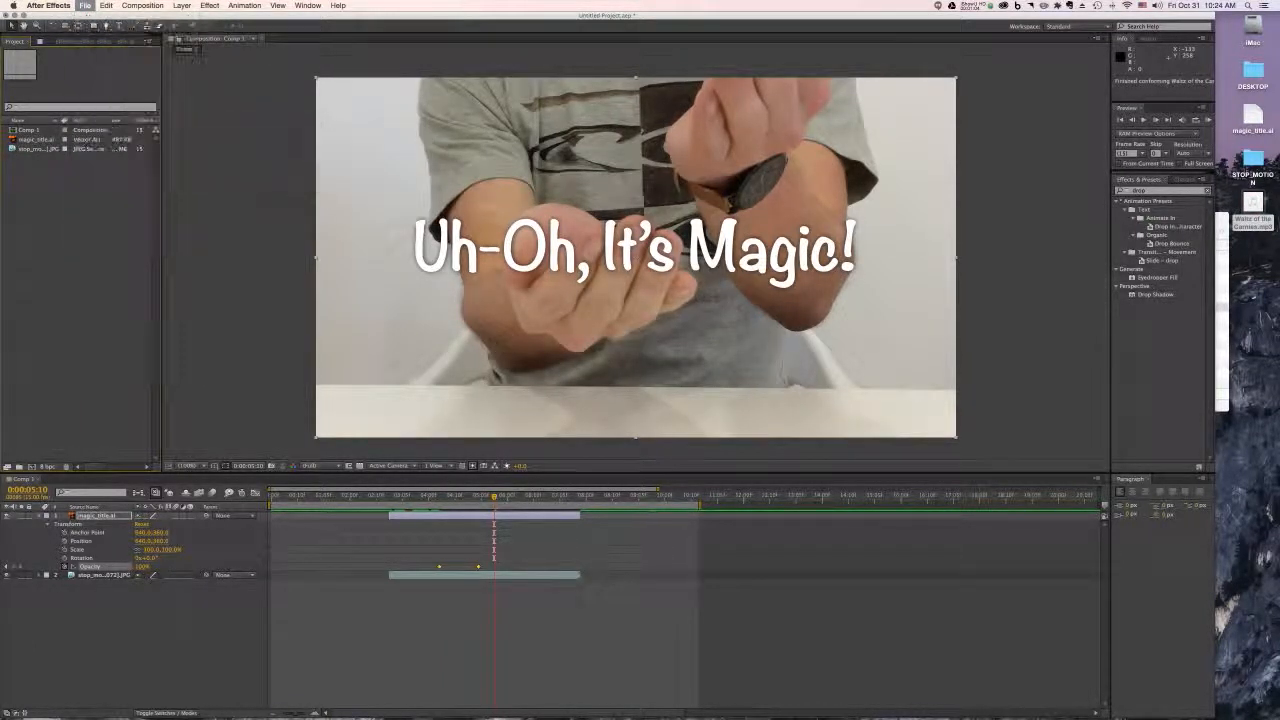
left_click(624, 189)
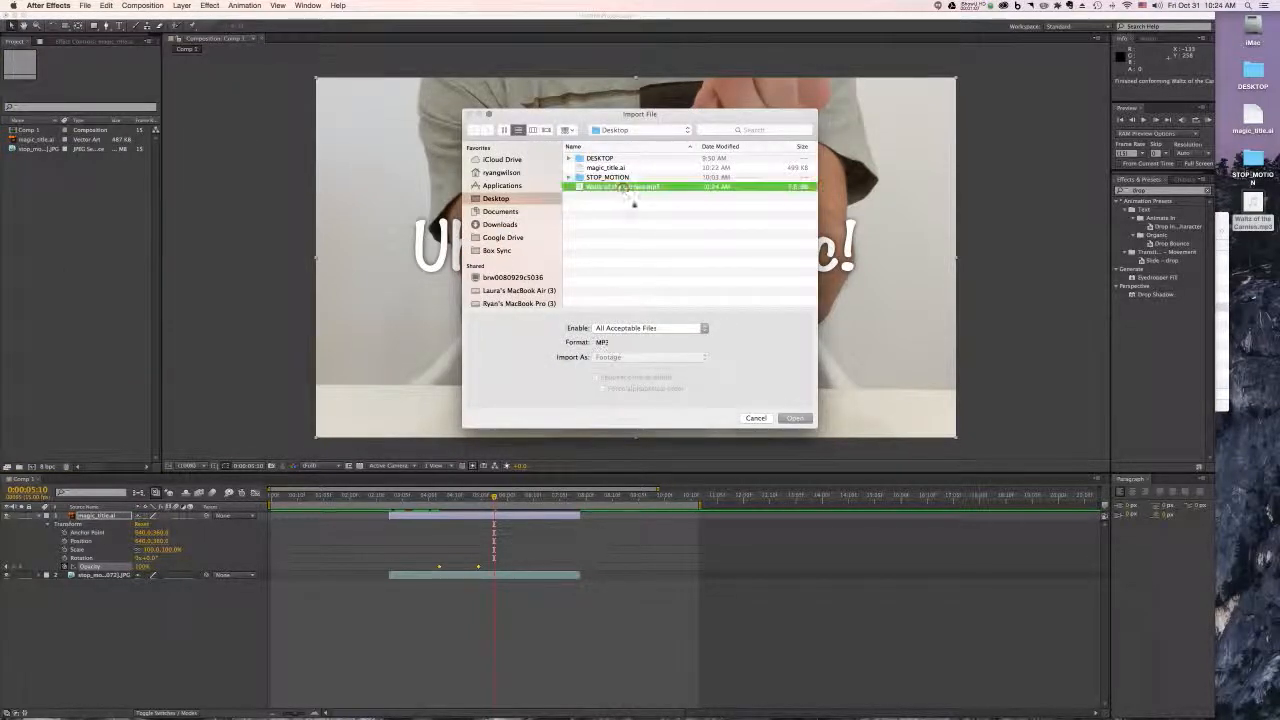
left_click(797, 418)
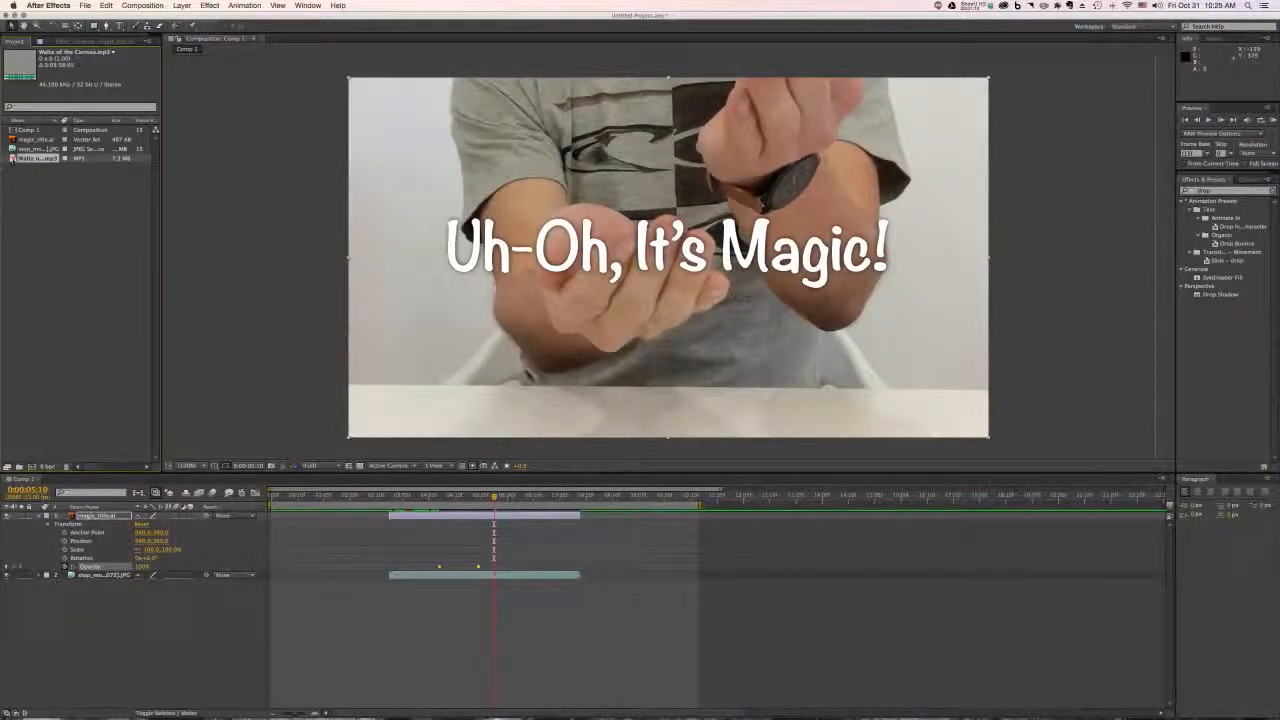
left_click_drag(18, 160, 146, 586)
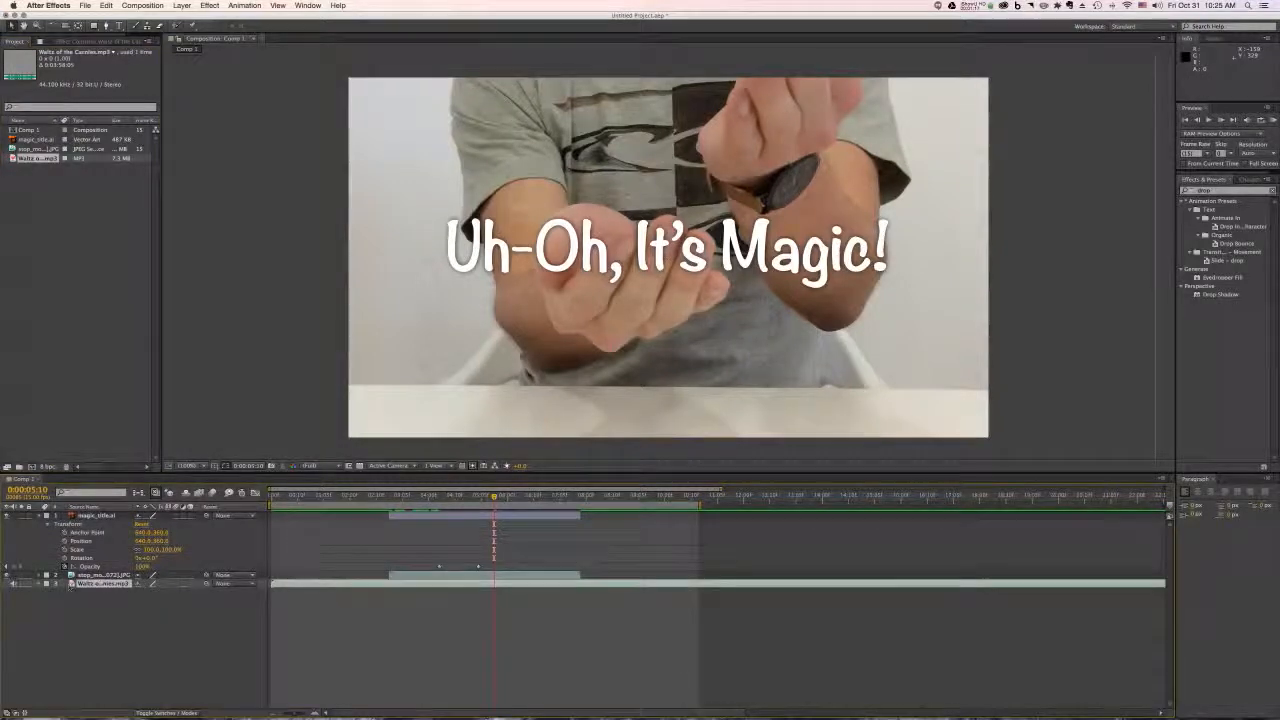
Toggle the visibility of the stop-motion sequence layer and the magic_title layer off and on again
left_click(7, 575)
left_click(7, 575)
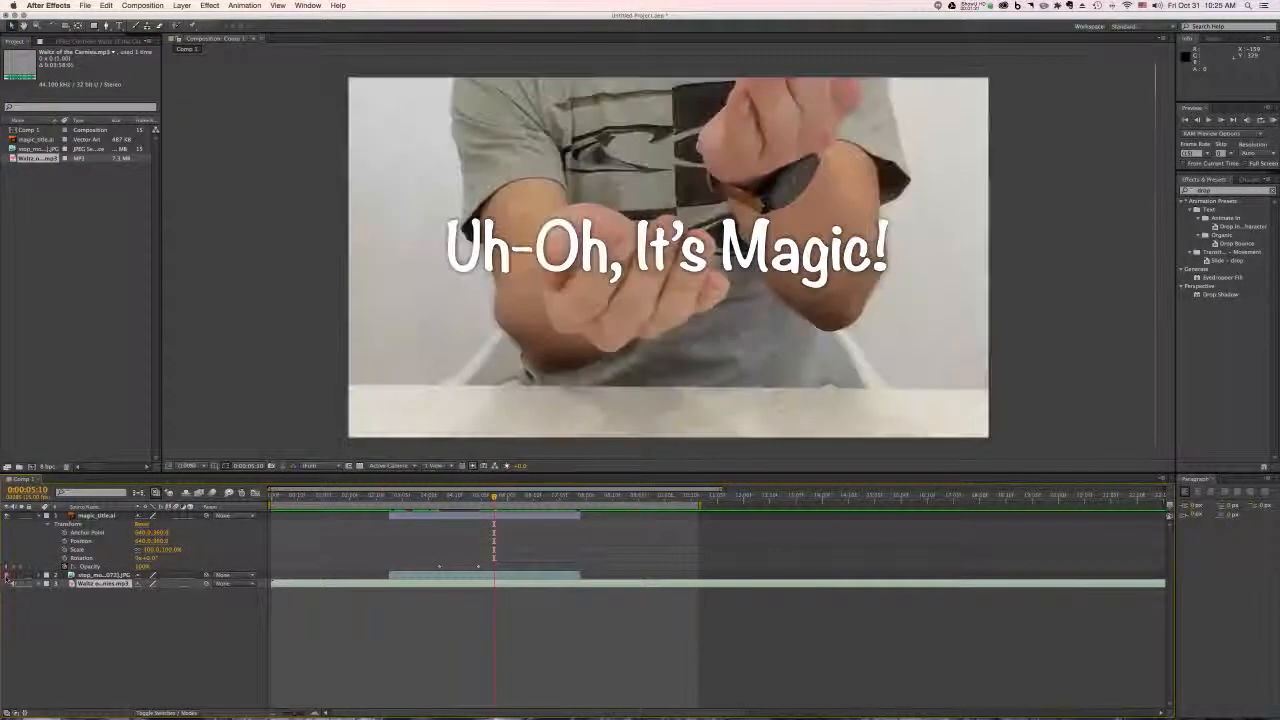
left_click(7, 575)
left_click(7, 575)
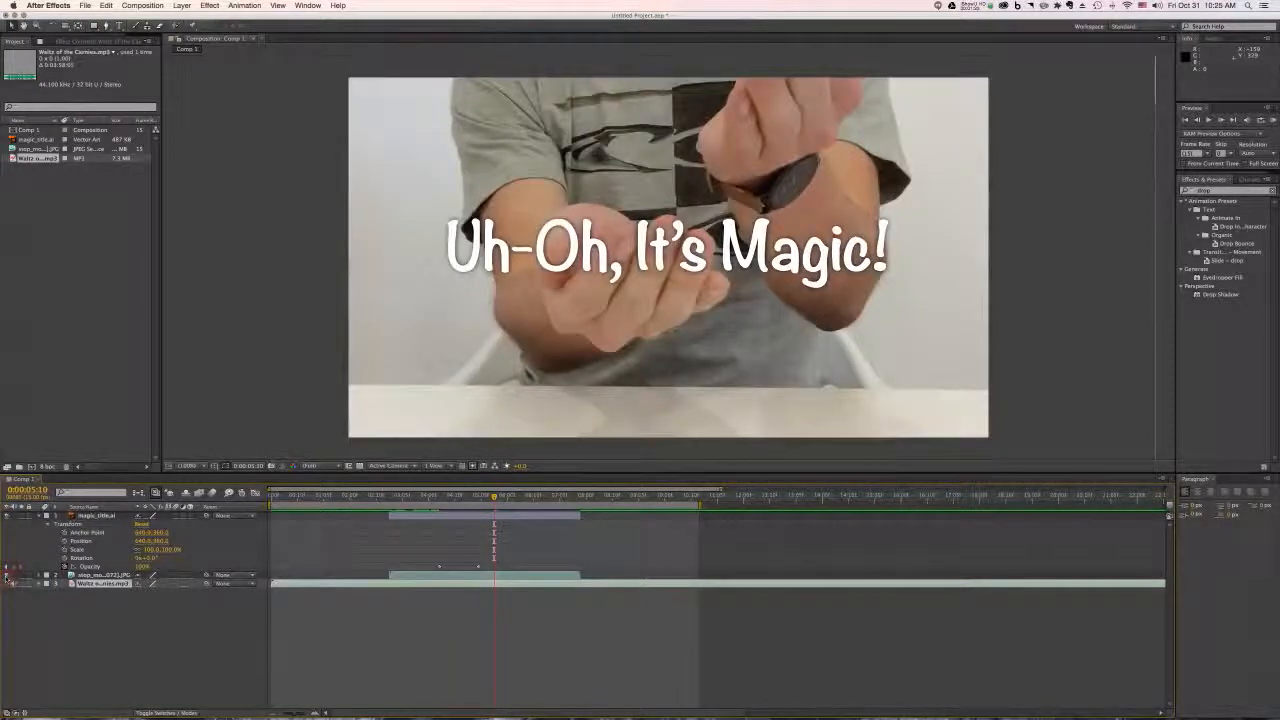
left_click(7, 575)
left_click(7, 575)
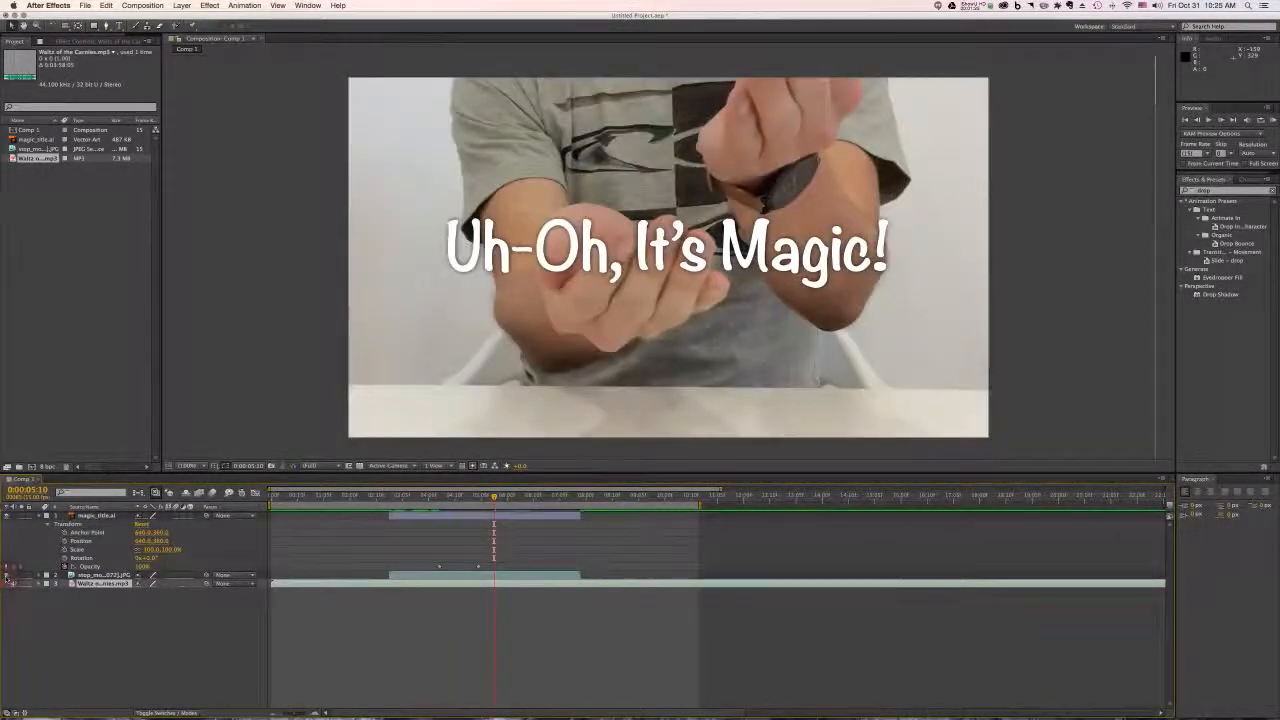
left_click(7, 575)
left_click(7, 575)
left_click(7, 575)
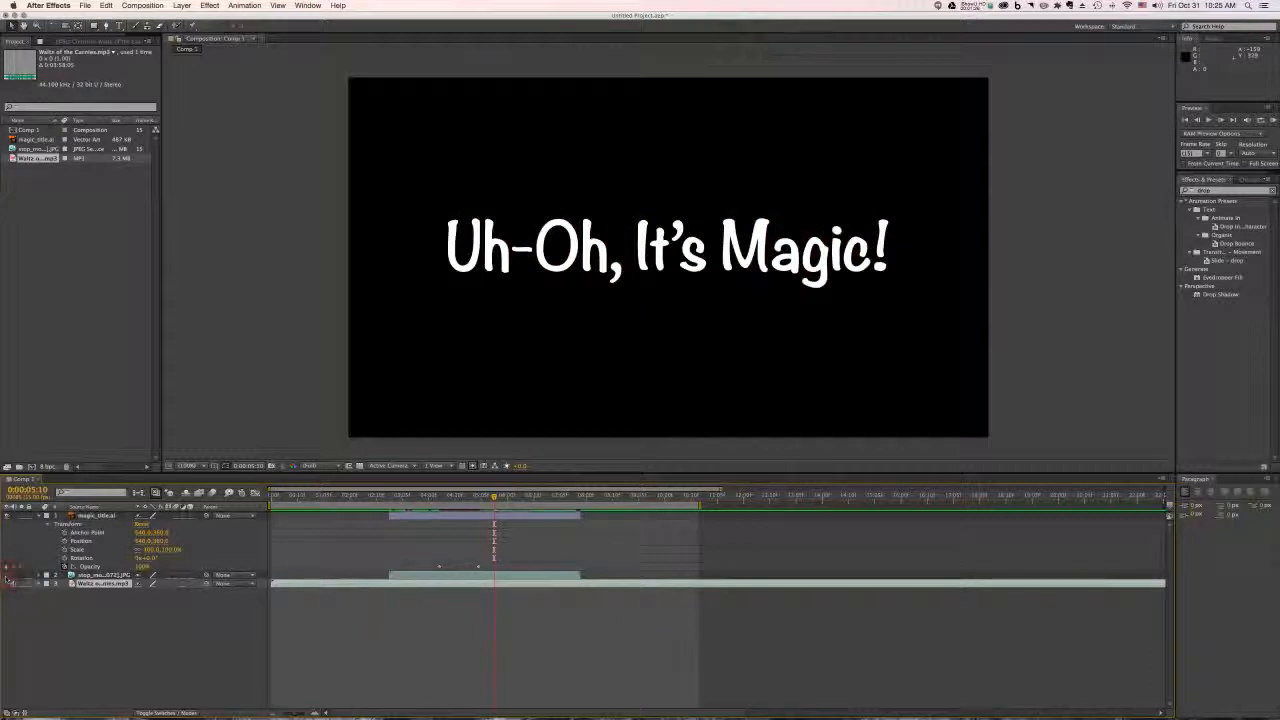
left_click(7, 575)
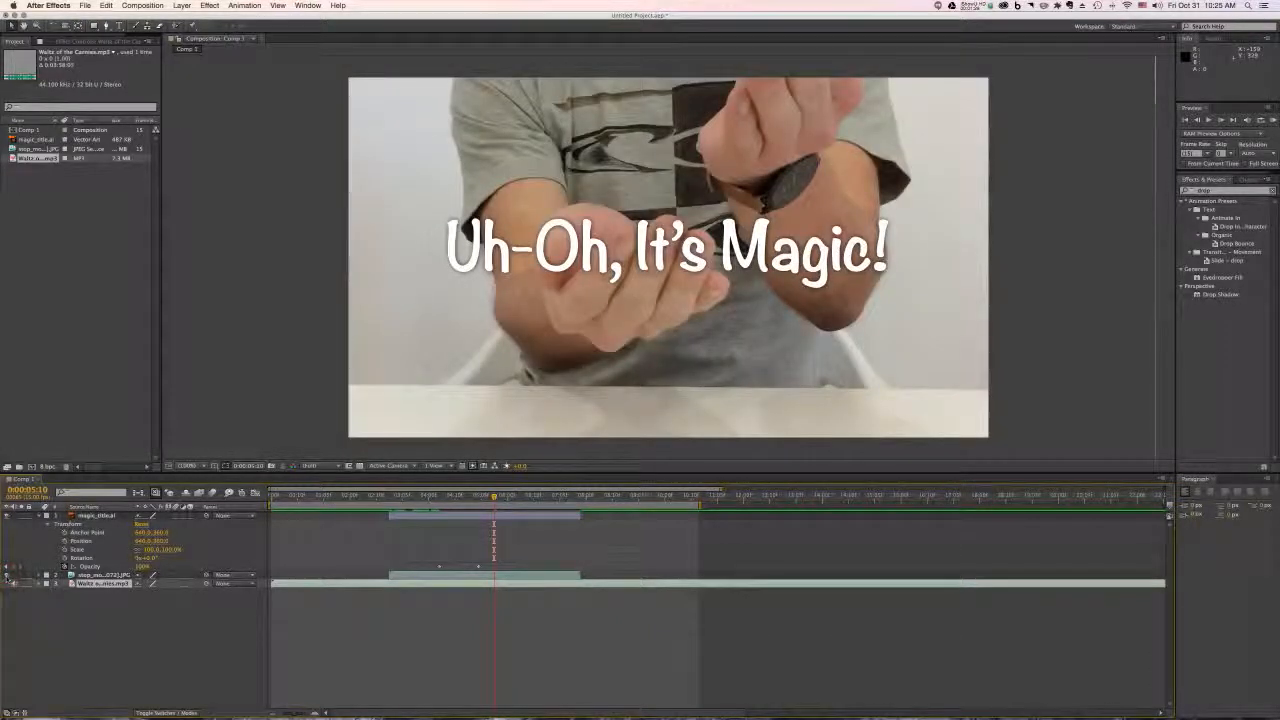
left_click(7, 516)
left_click(7, 516)
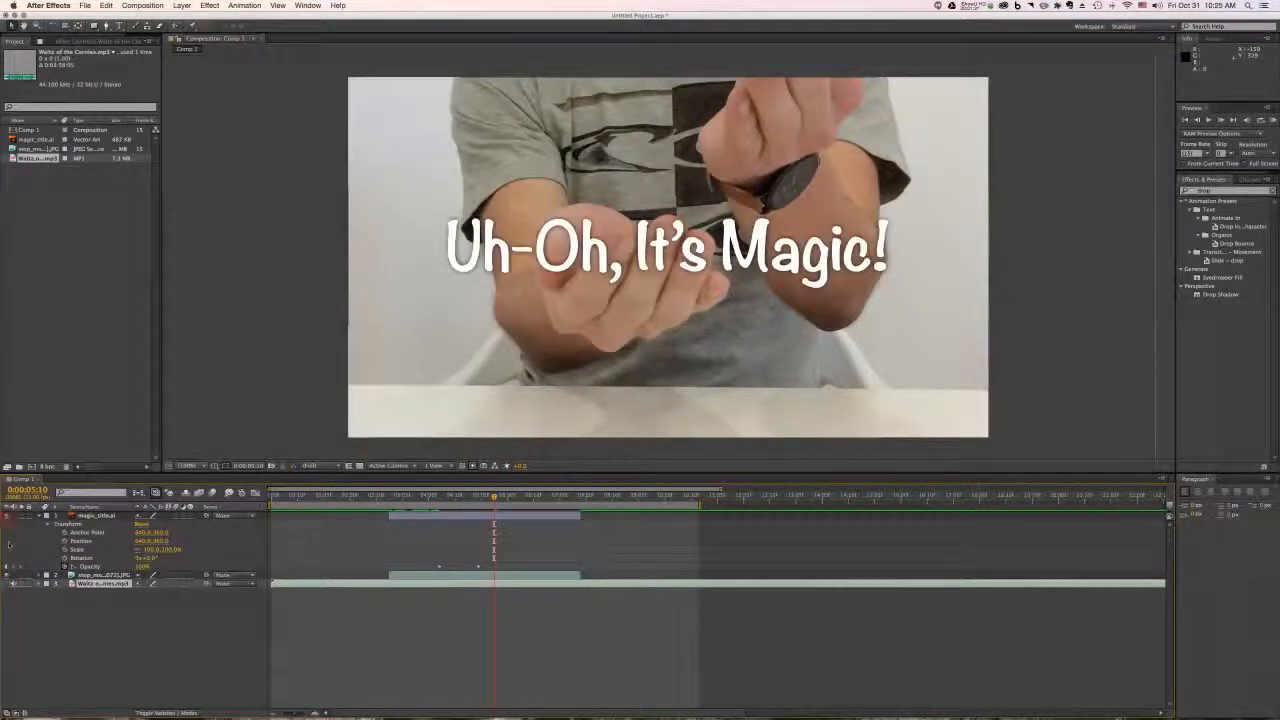
left_click(7, 585)
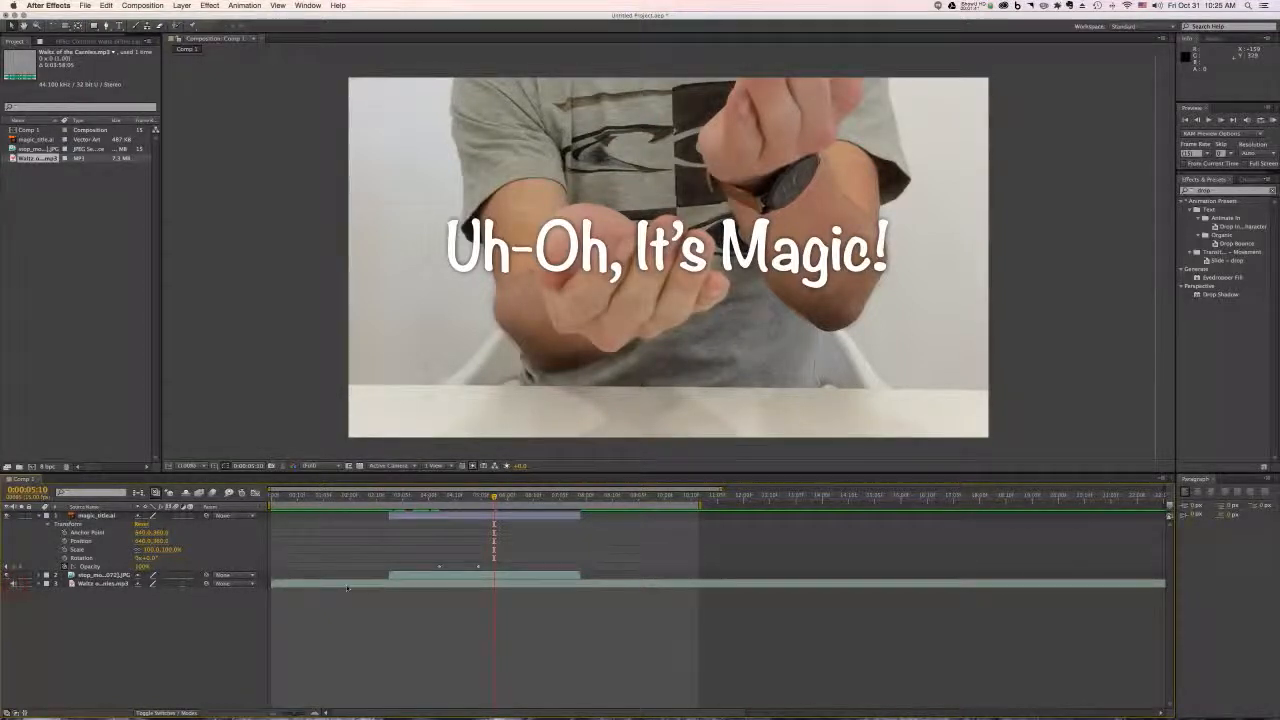
Shift the music layer to start at 0:00:03:00 in line with the title and stop-motion layers, and scrub through the composition
left_click_drag(316, 586, 427, 586)
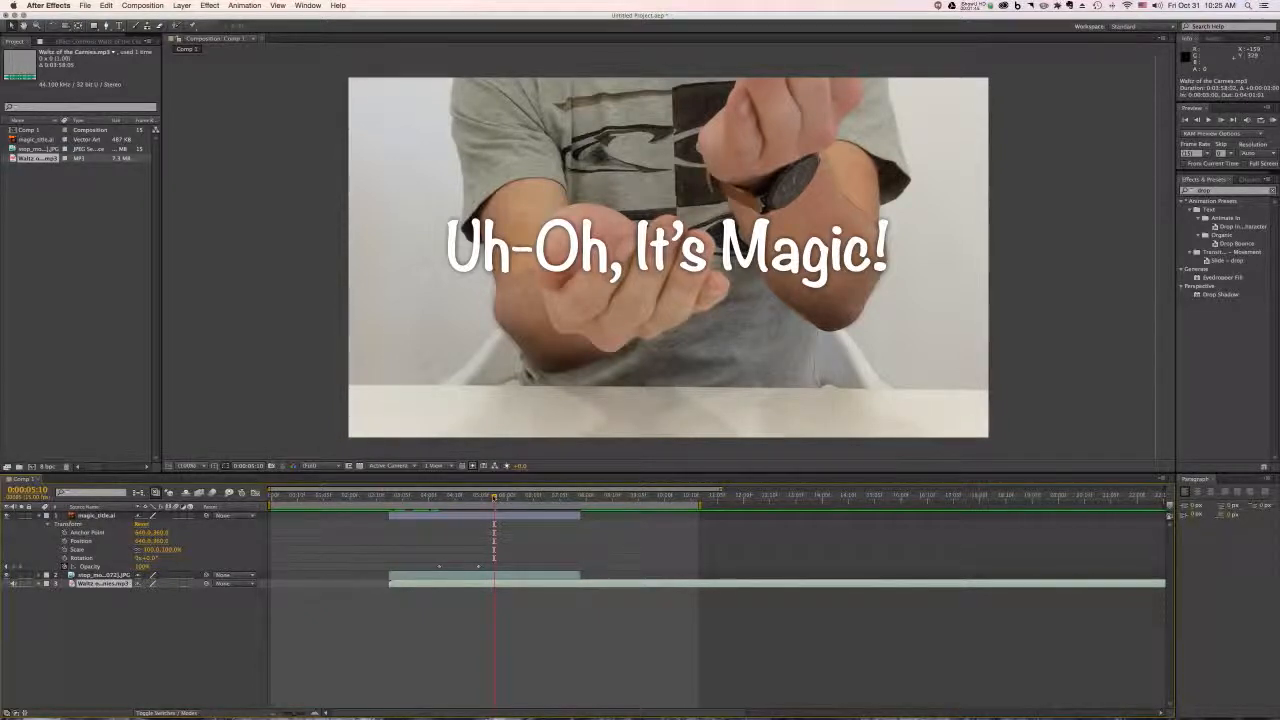
left_click_drag(494, 498, 522, 498)
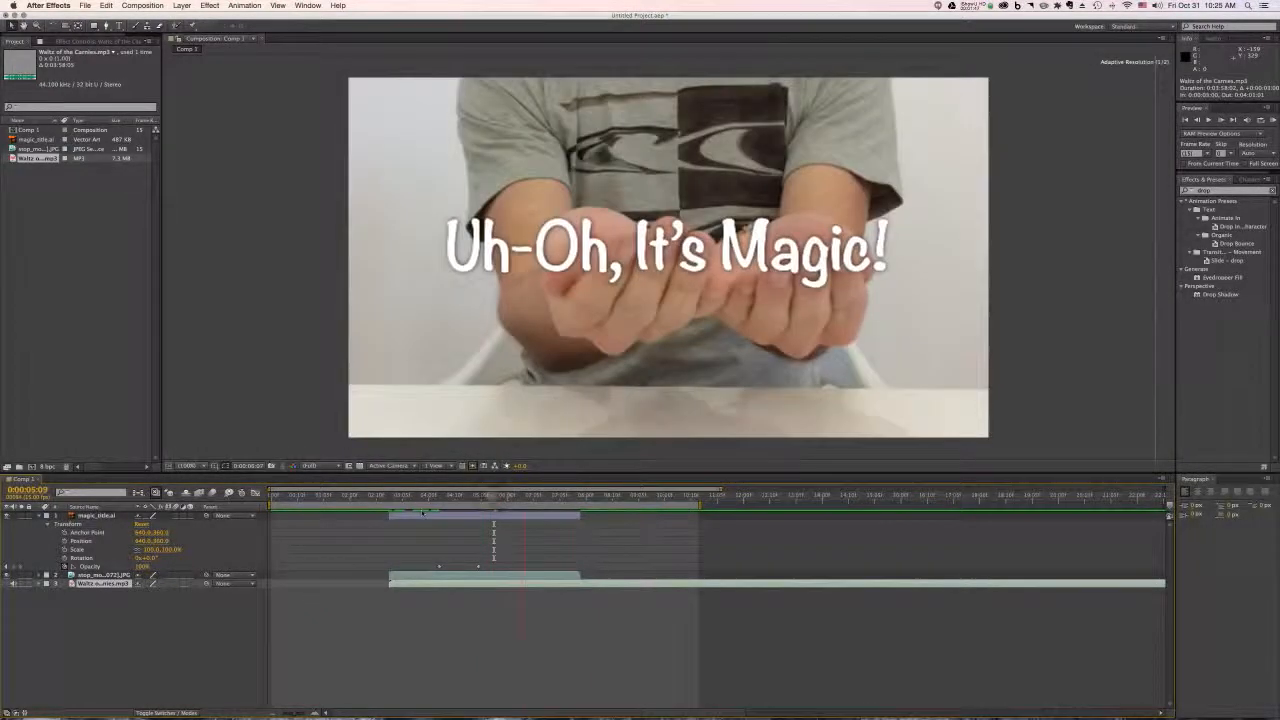
Return the current time to 0:00:03:00 and reveal the music layer's Audio Levels property and waveform
left_click_drag(422, 513, 392, 498)
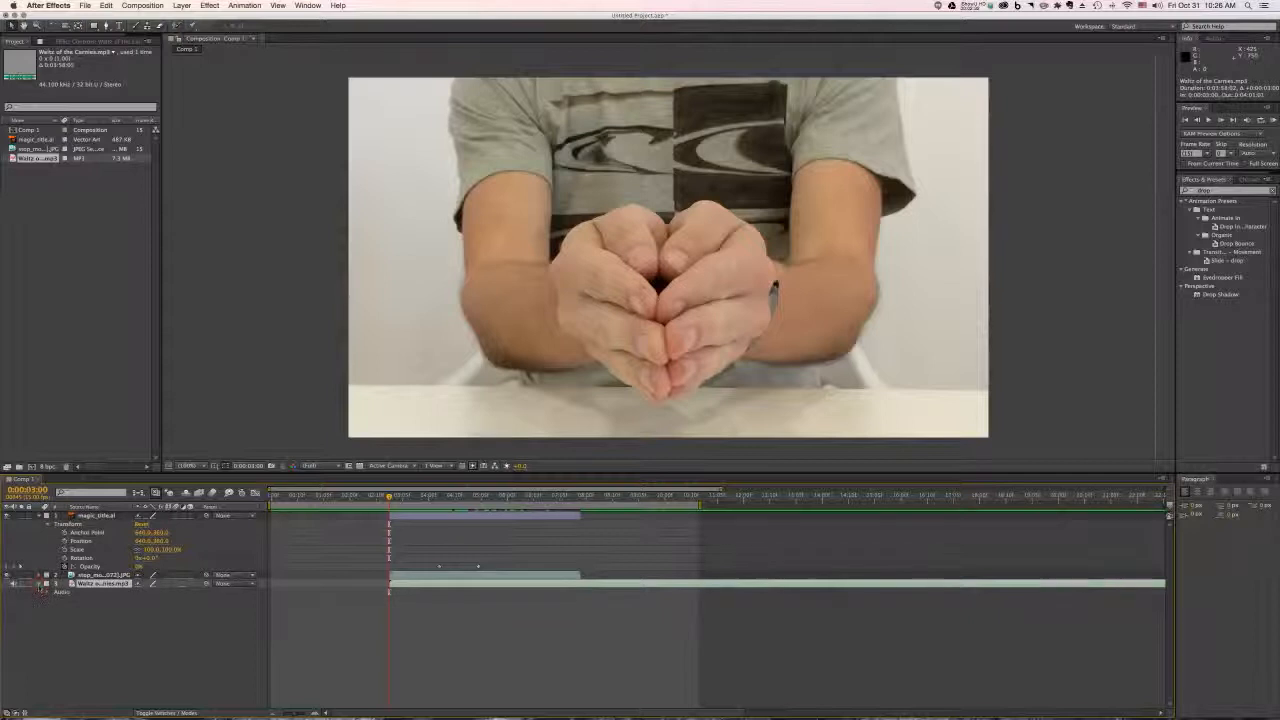
left_click(47, 592)
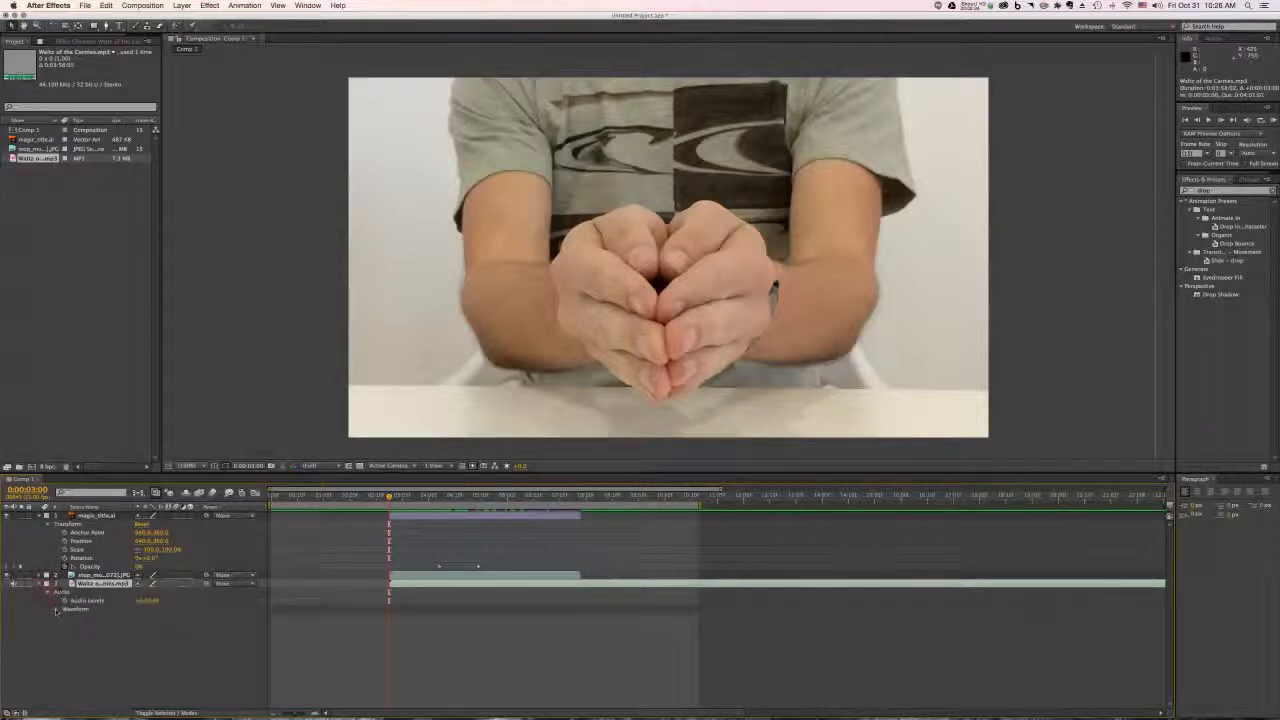
left_click(56, 610)
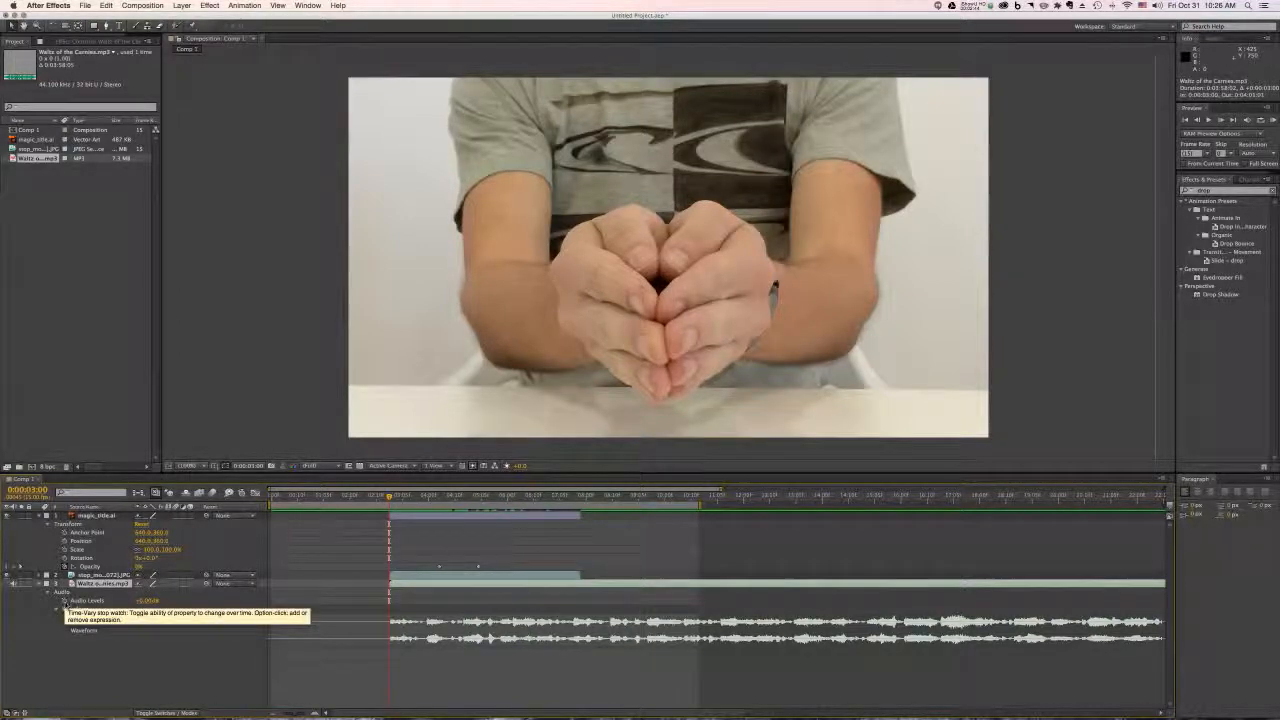
Keyframe a fade-in on the music layer's Audio Levels from -48 dB at 0:00:03:00 to +0.00 dB at 0:00:03:13
left_click(64, 601)
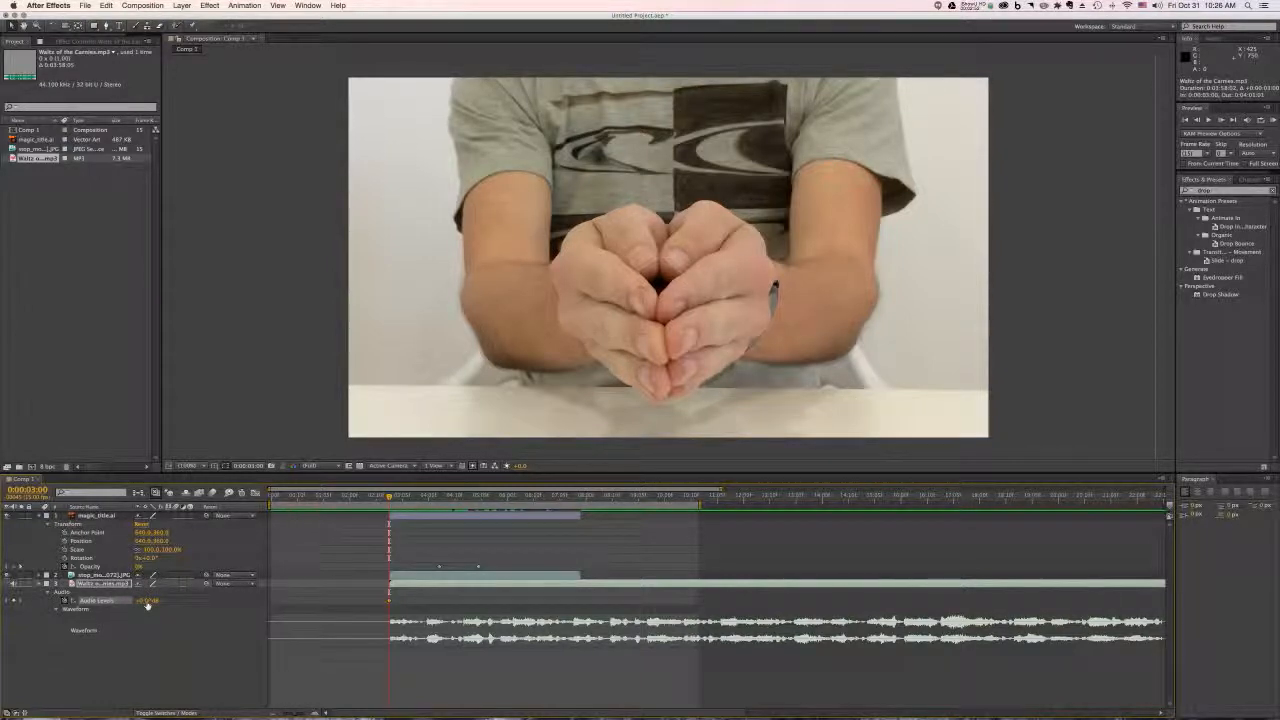
left_click_drag(148, 602, 122, 602)
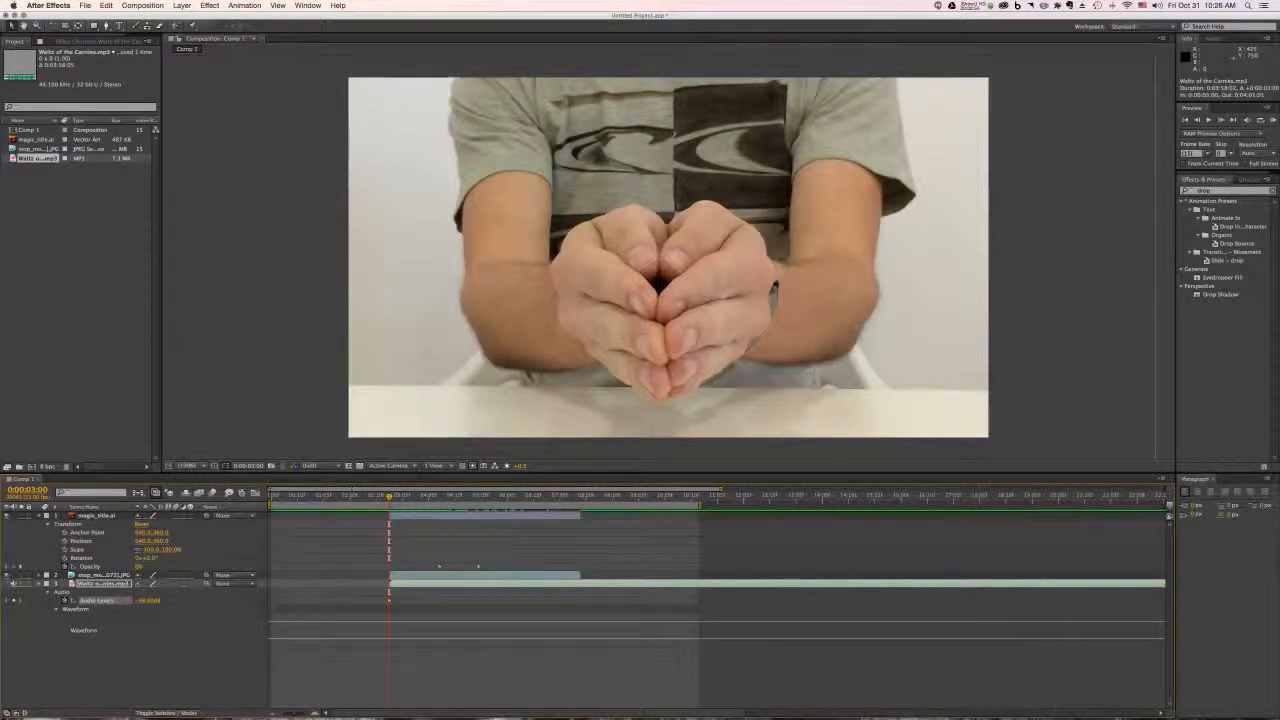
left_click_drag(390, 497, 424, 497)
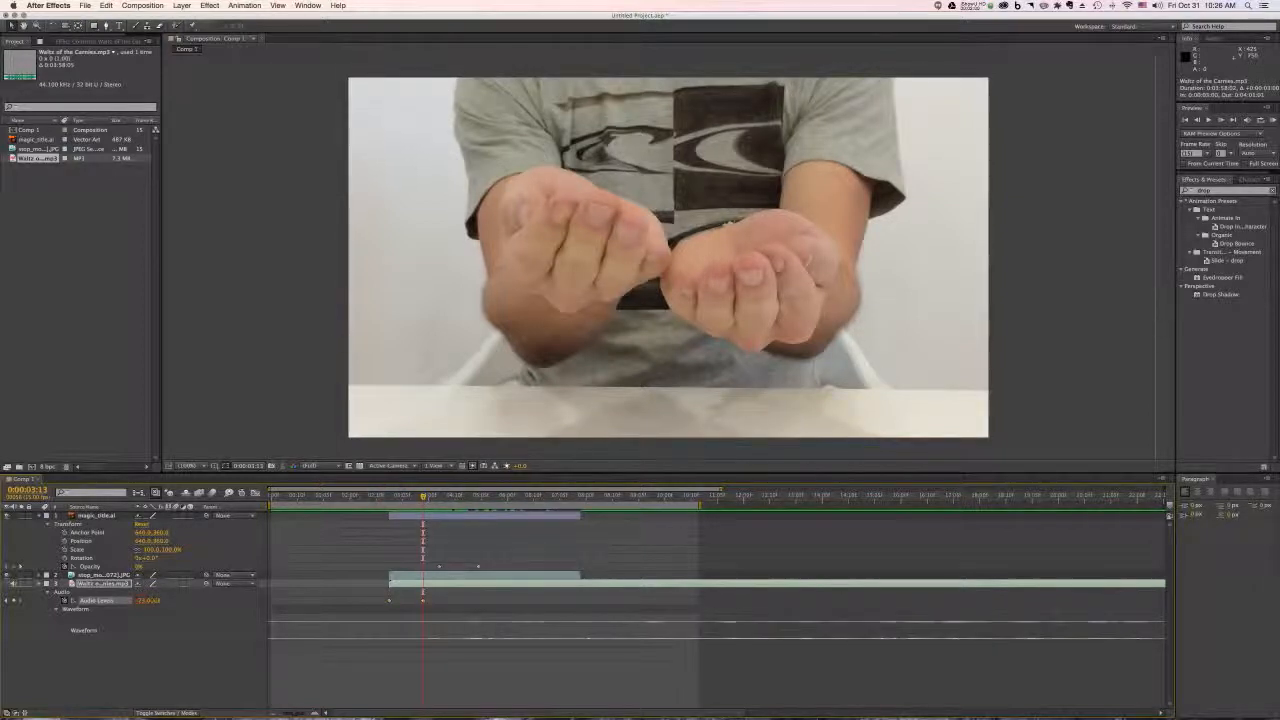
left_click_drag(148, 601, 150, 601)
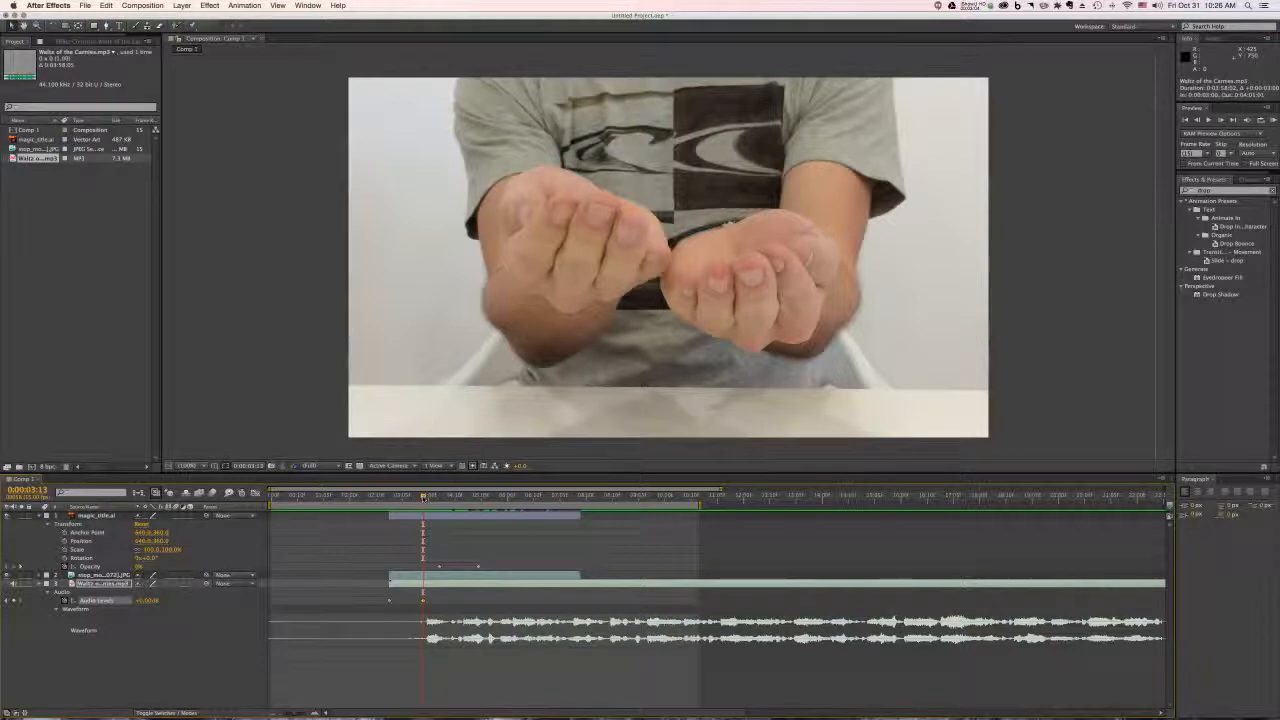
Try the music layer's full-volume Audio Levels keyframe at the layer's start, and remove all keyframes from Audio Levels
left_click_drag(423, 497, 491, 508)
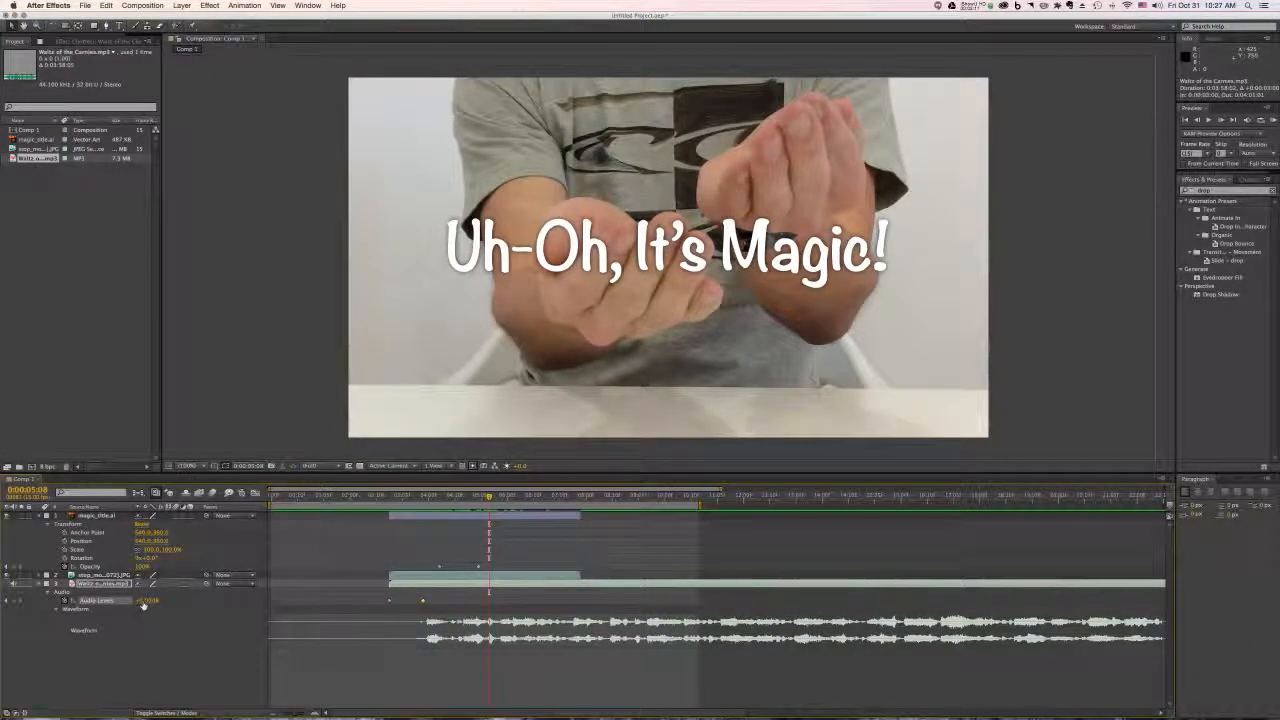
left_click_drag(424, 602, 390, 602)
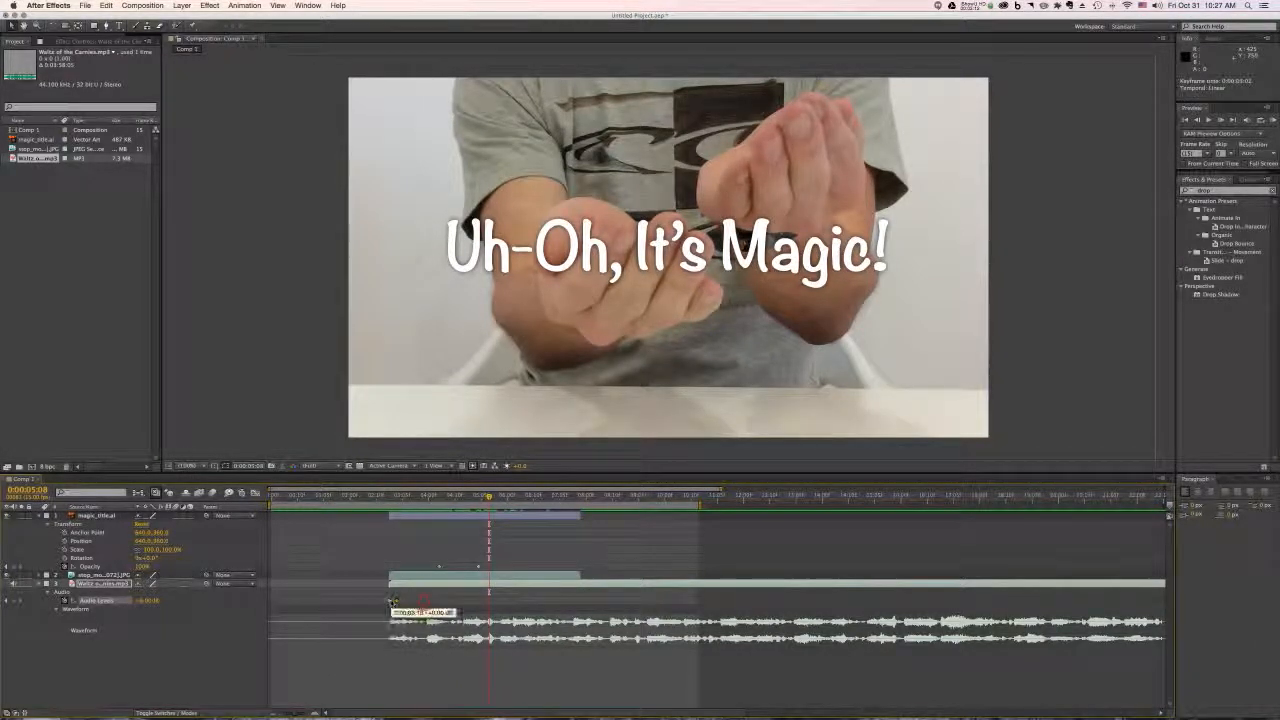
left_click(64, 601)
Return the current time to around the start of the music layer and RAM-preview the composition with its sound
left_click_drag(489, 497, 393, 500)
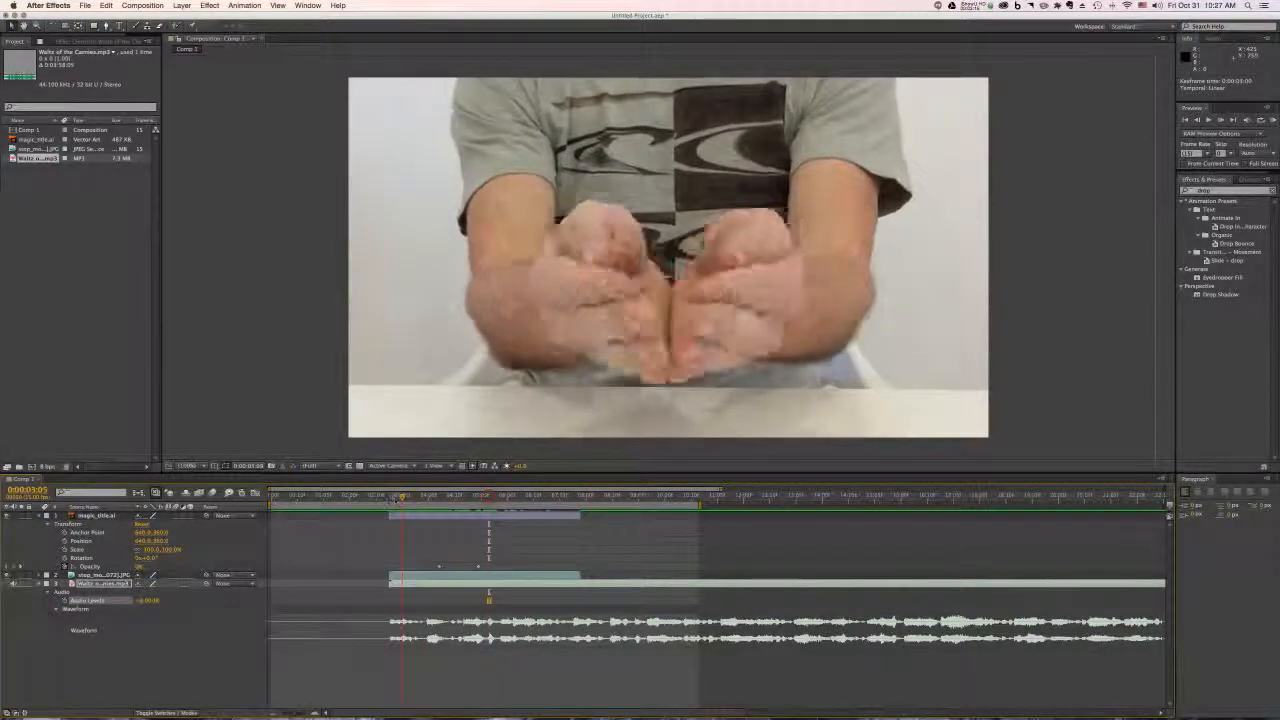
key("KP_0")
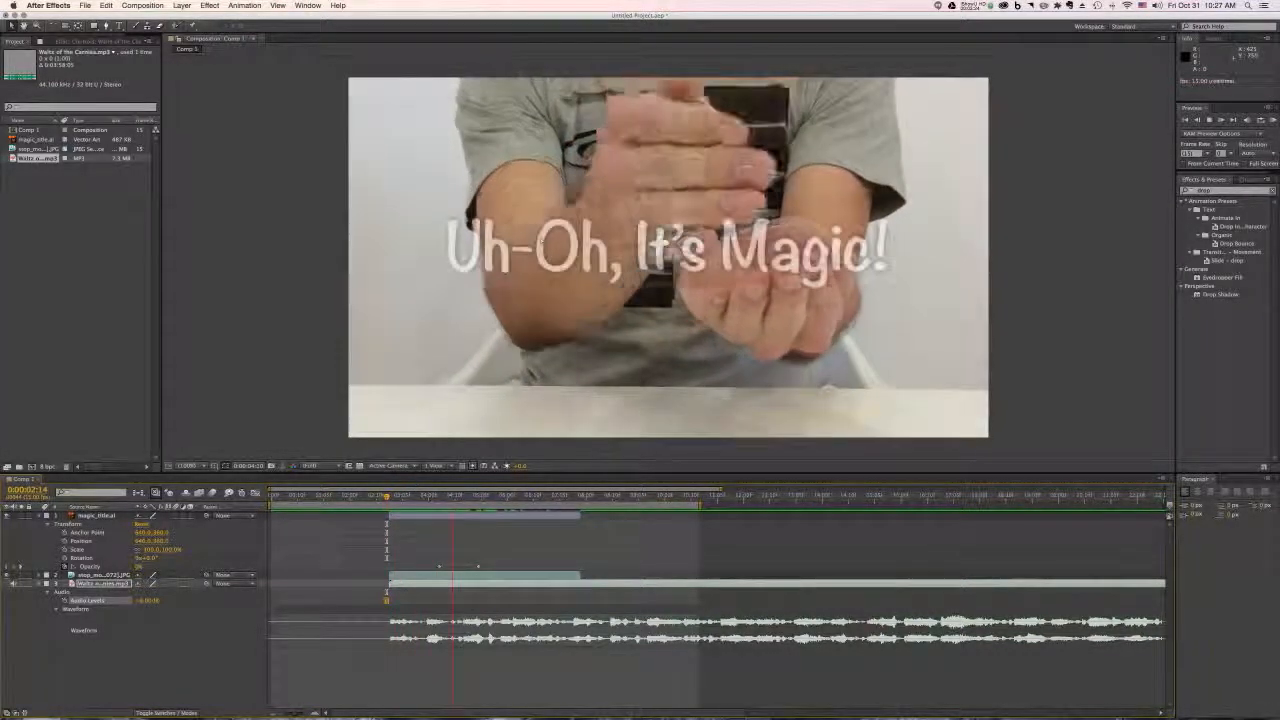
key("space")
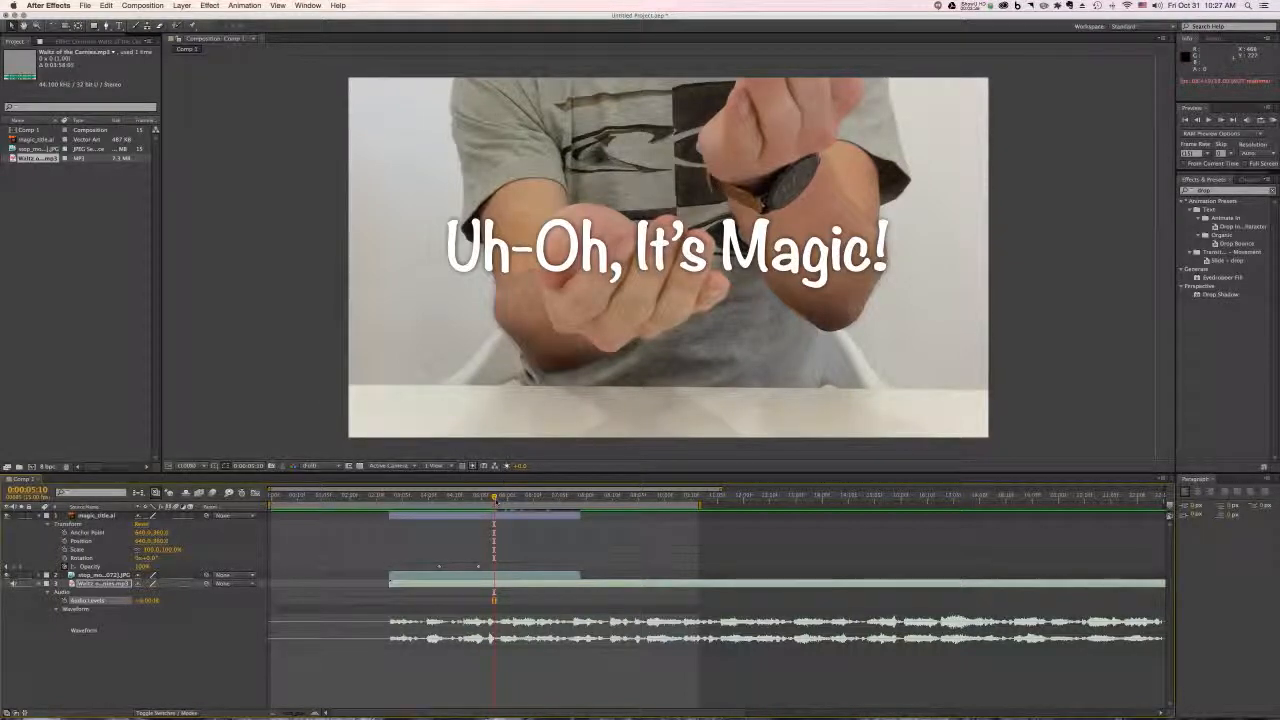
Set the current time to 0:00:02:06, RAM-preview the composition, and scrub to near the end of the title and stop-motion layers
left_click_drag(495, 499, 395, 501)
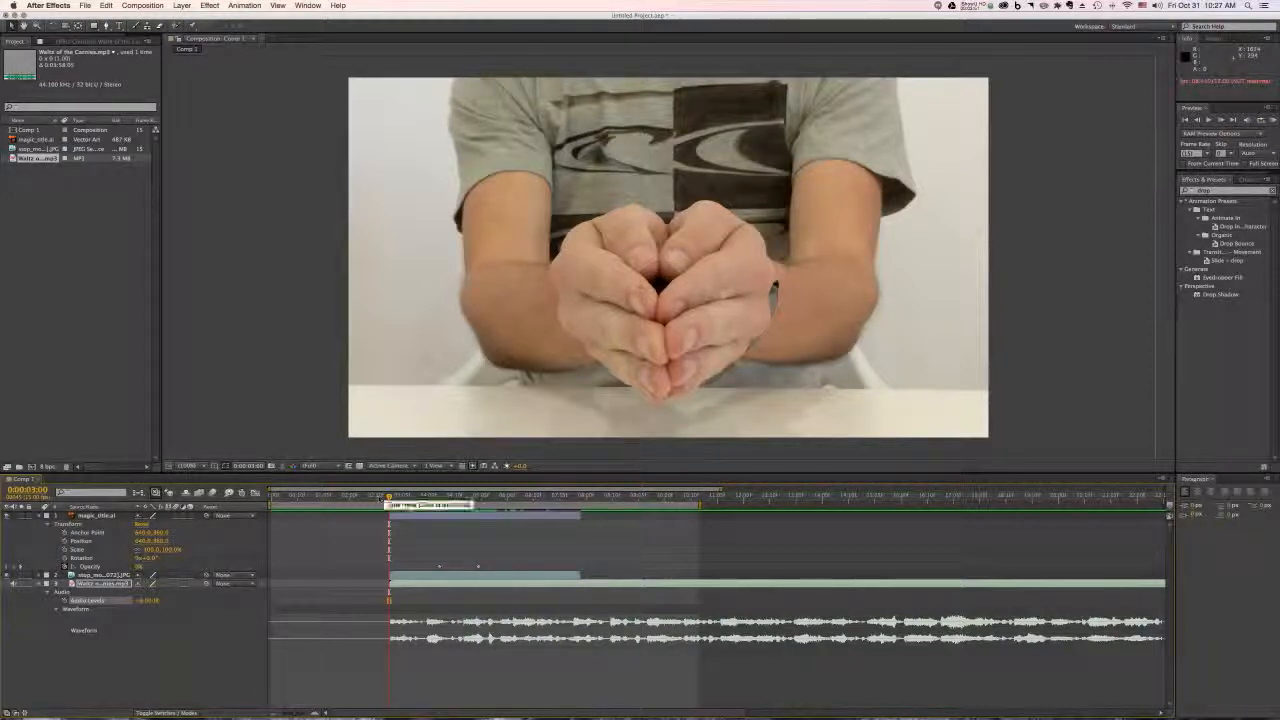
left_click_drag(389, 497, 366, 497)
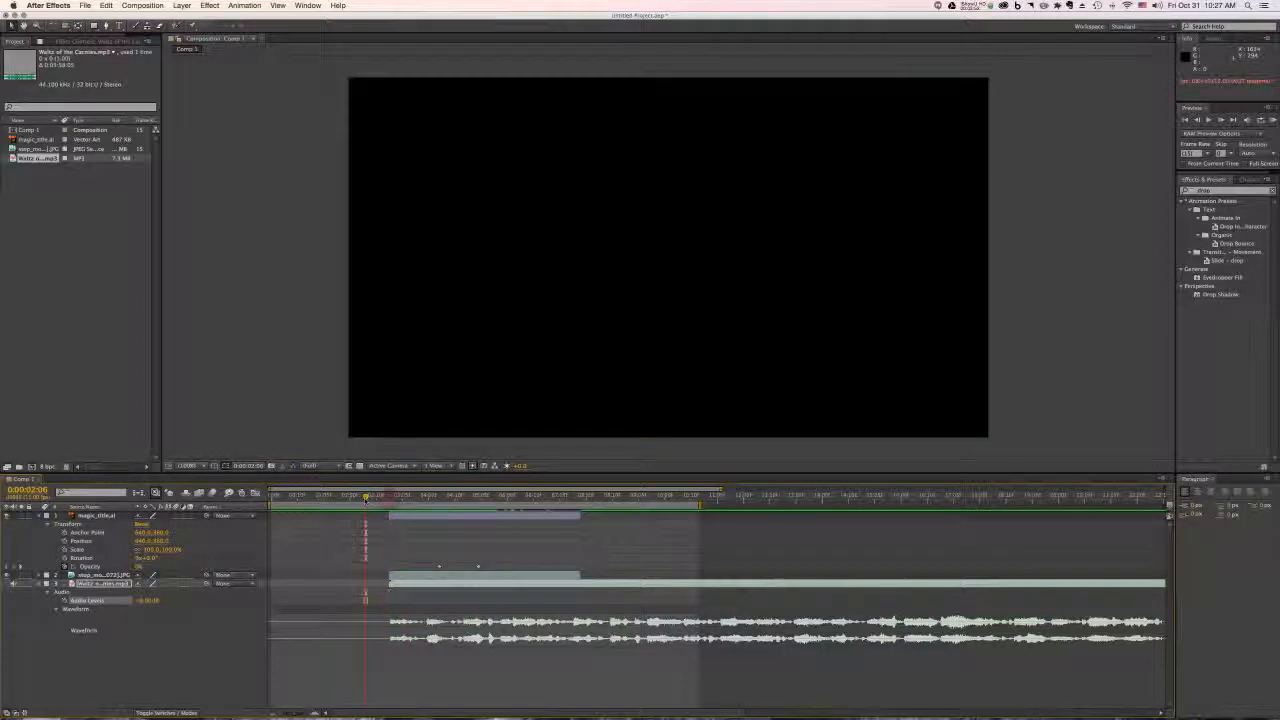
key("KP_0")
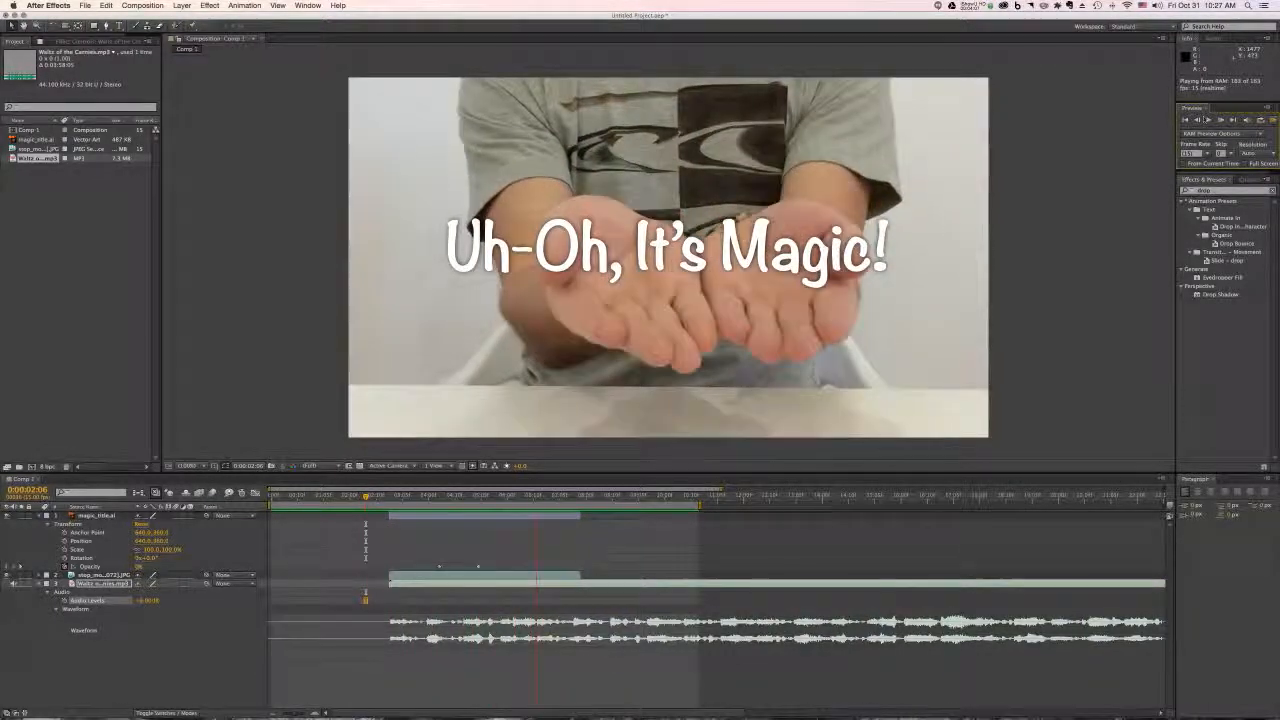
left_click(1272, 121)
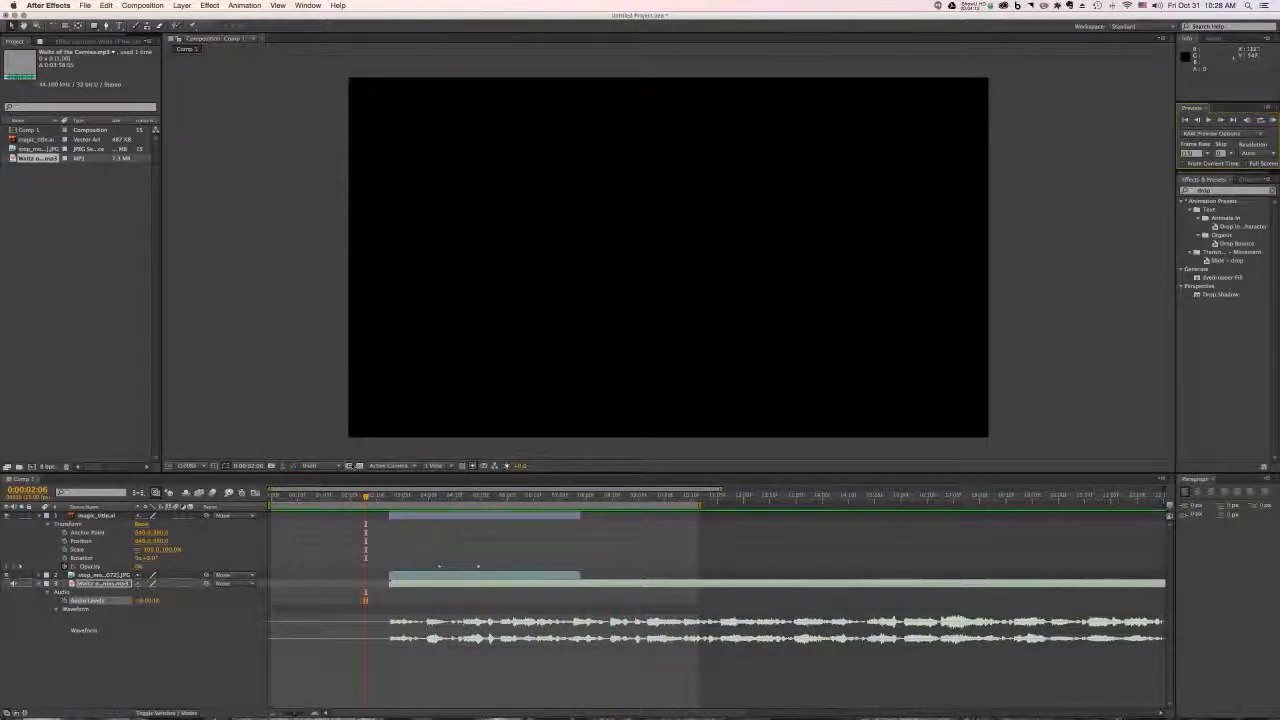
left_click_drag(366, 496, 576, 498)
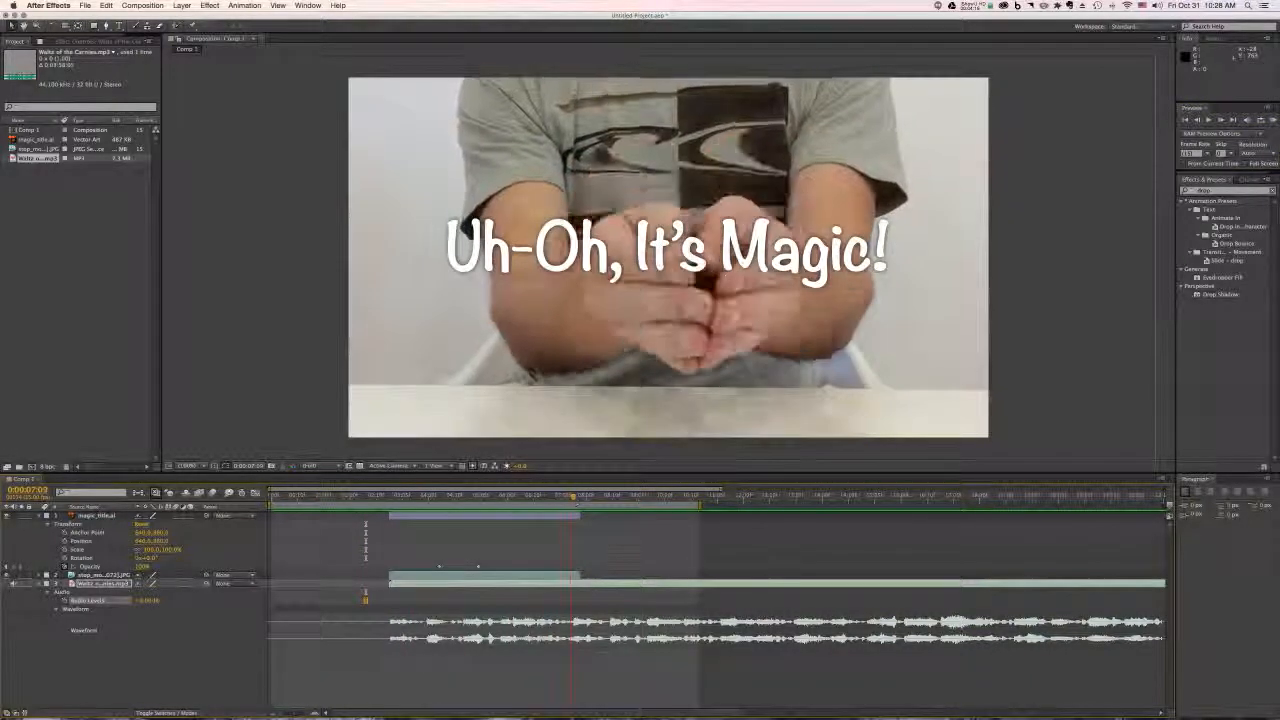